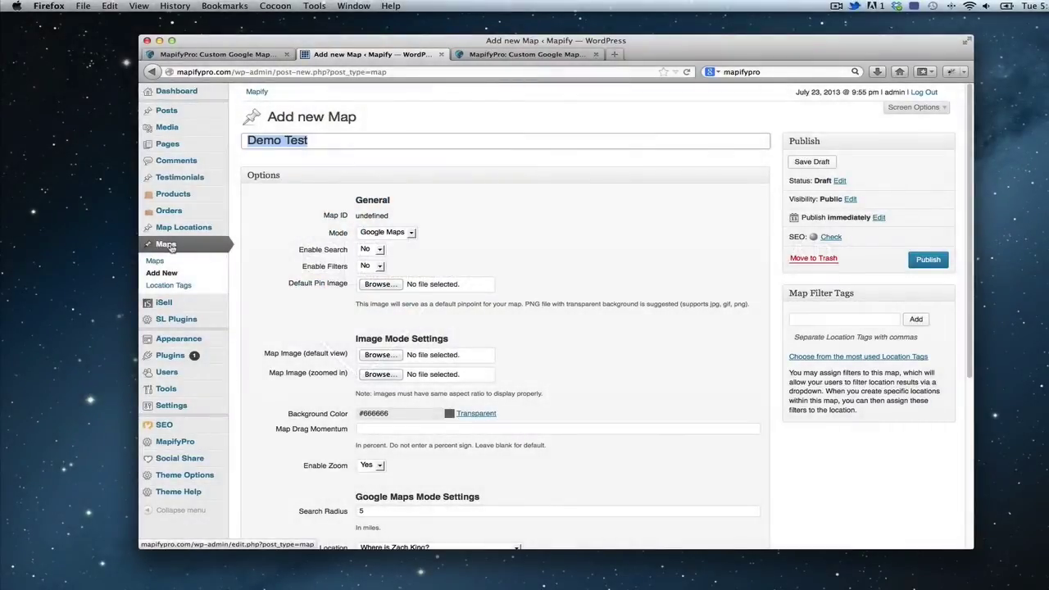
# Show the Maps list with Demo Google Map, Demo Image Map and the draft Demo Test.
pyautogui.click(166, 245)
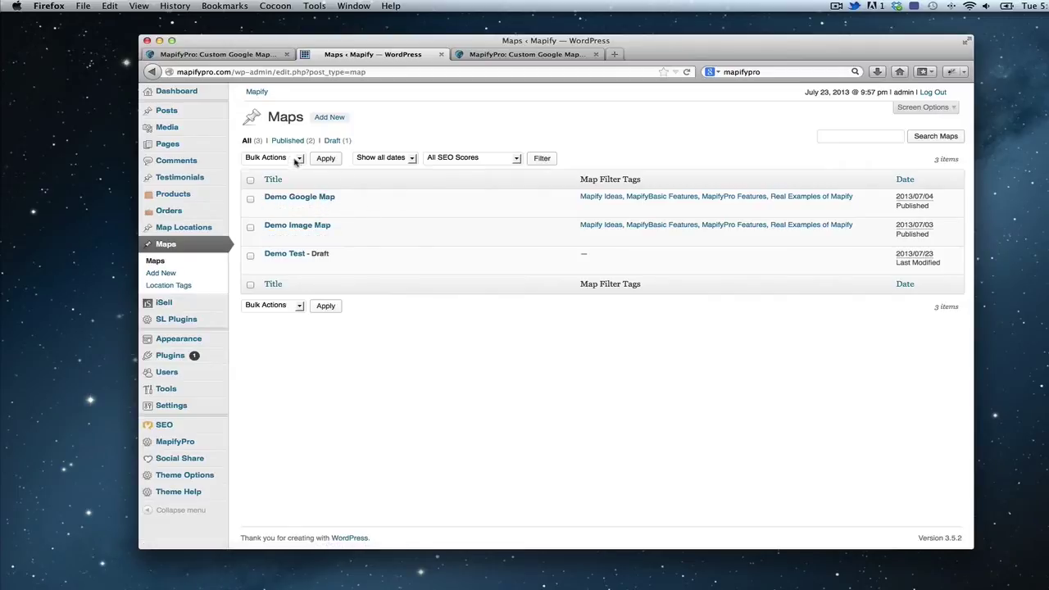
# Open the Demo Test map's Edit Map page from the Maps list.
pyautogui.click(282, 256)
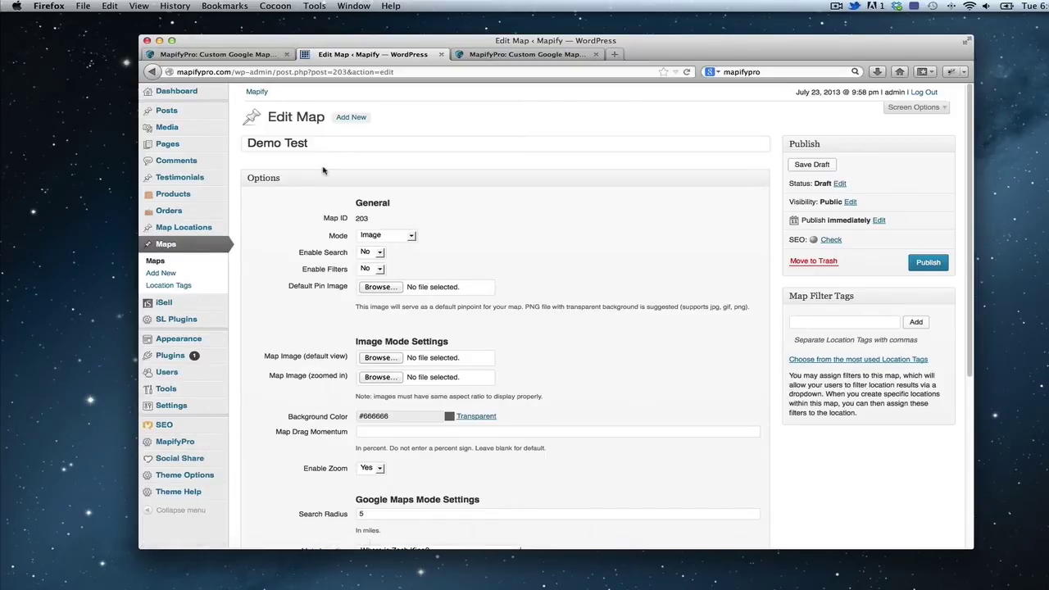
# Highlight the 'Demo Test' title and Map ID 203, then drop down the Mode list.
pyautogui.click(324, 140)
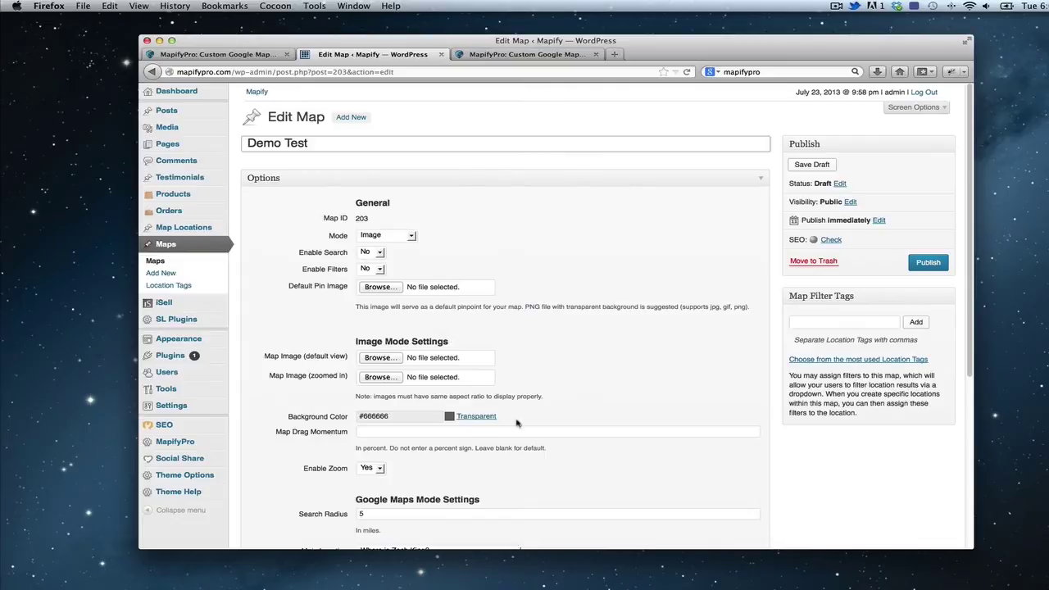
pyautogui.scroll(-5, 610, 402)
pyautogui.scroll(5, 721, 394)
pyautogui.tripleClick(335, 139)
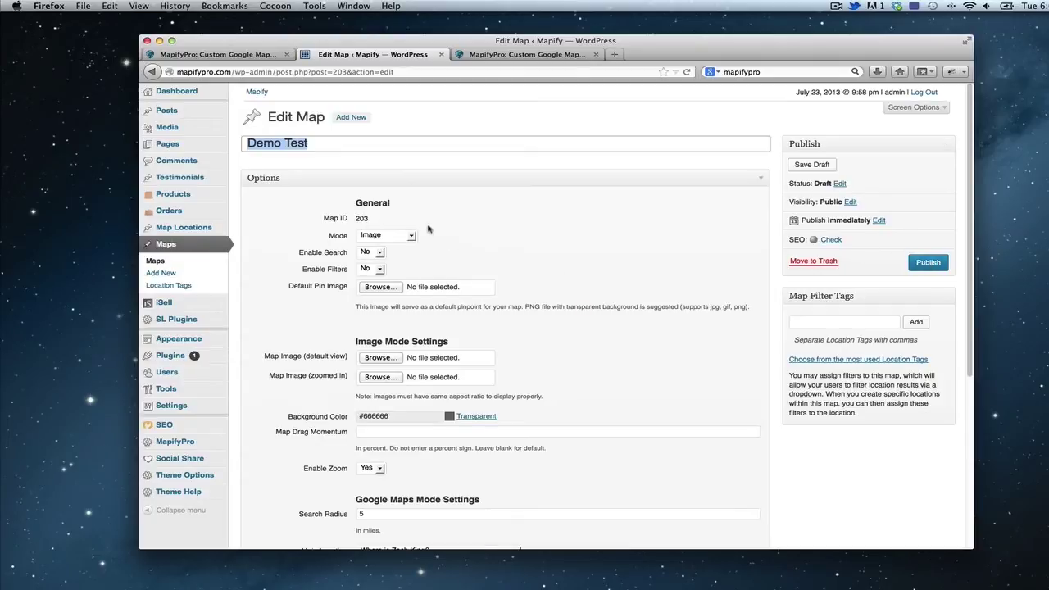
pyautogui.moveTo(375, 218); pyautogui.dragTo(322, 219)
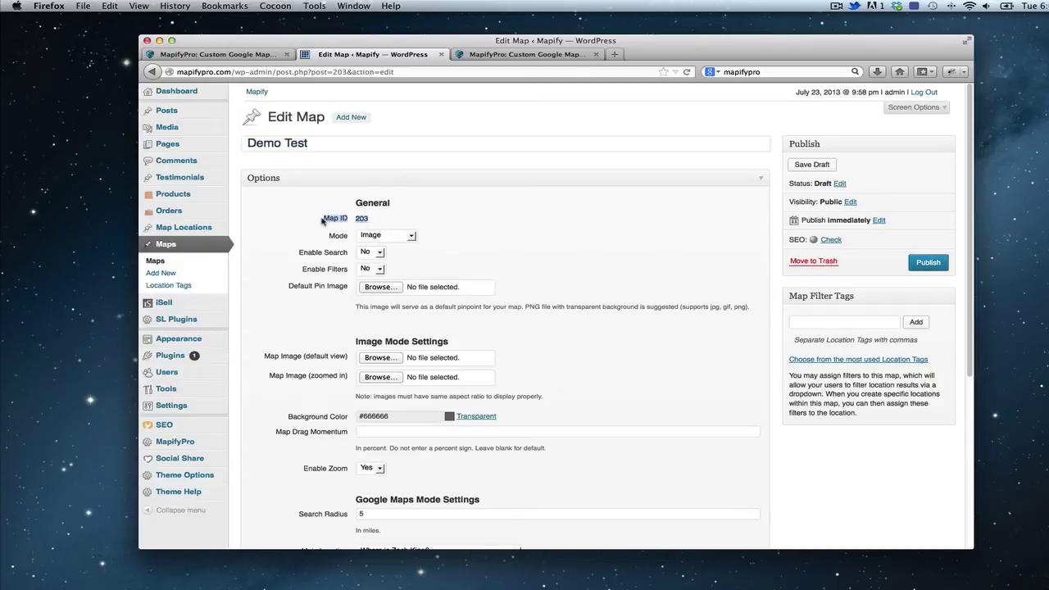
pyautogui.click(381, 220)
pyautogui.doubleClick(363, 221)
pyautogui.click(475, 236)
pyautogui.click(412, 236)
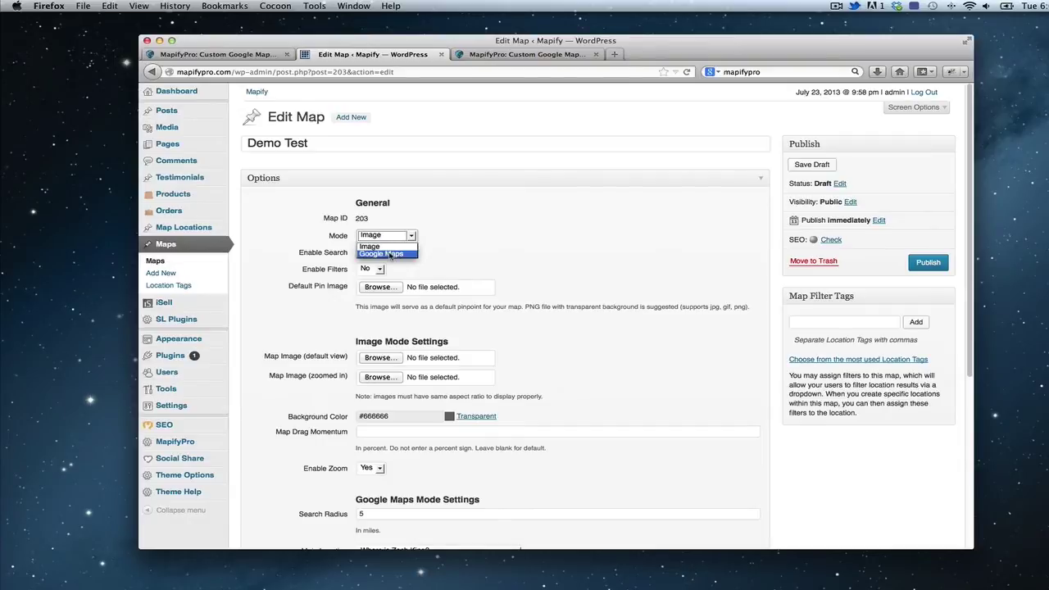
# Set Mode to Google Maps, with Enable Search and Enable Filters both Yes.
pyautogui.click(389, 254)
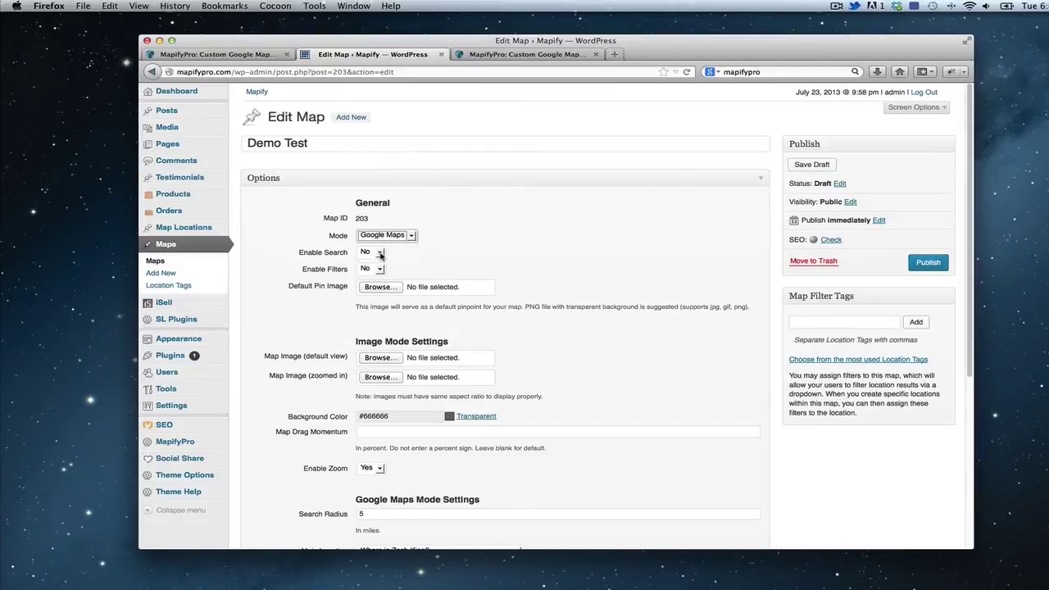
pyautogui.click(379, 254)
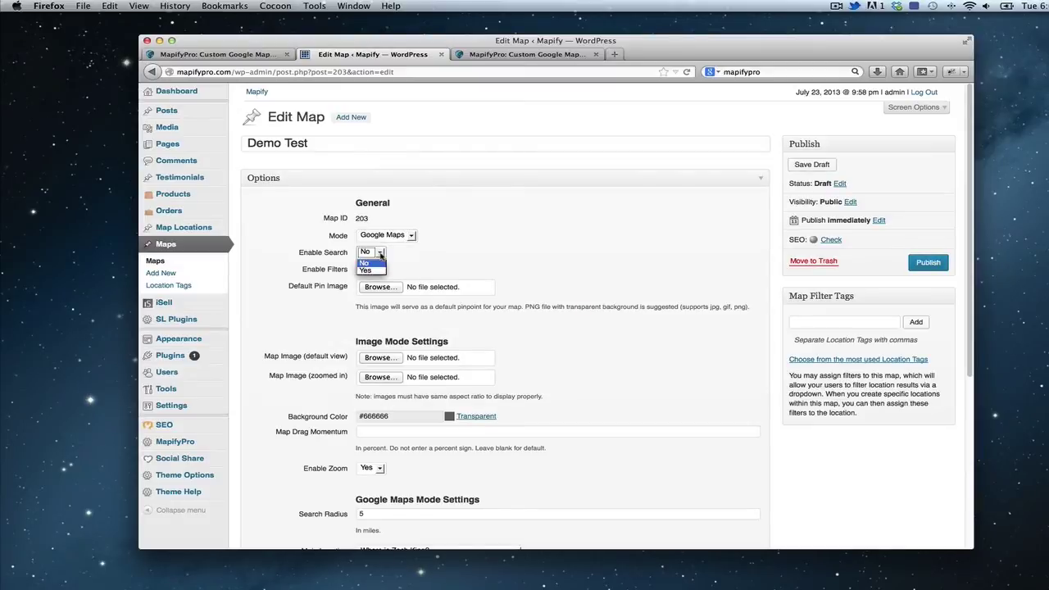
pyautogui.click(375, 272)
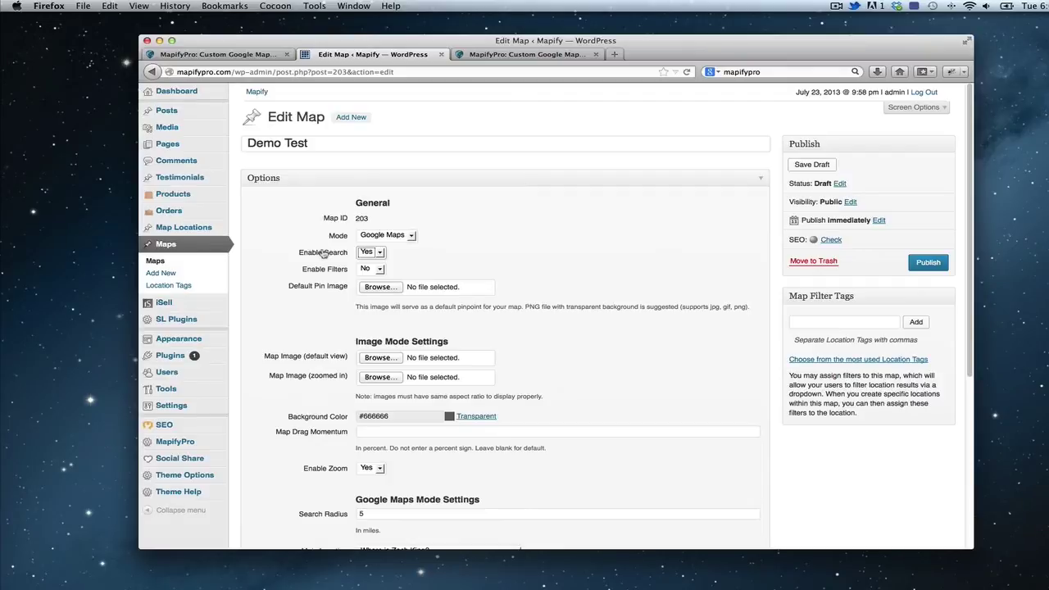
pyautogui.click(382, 271)
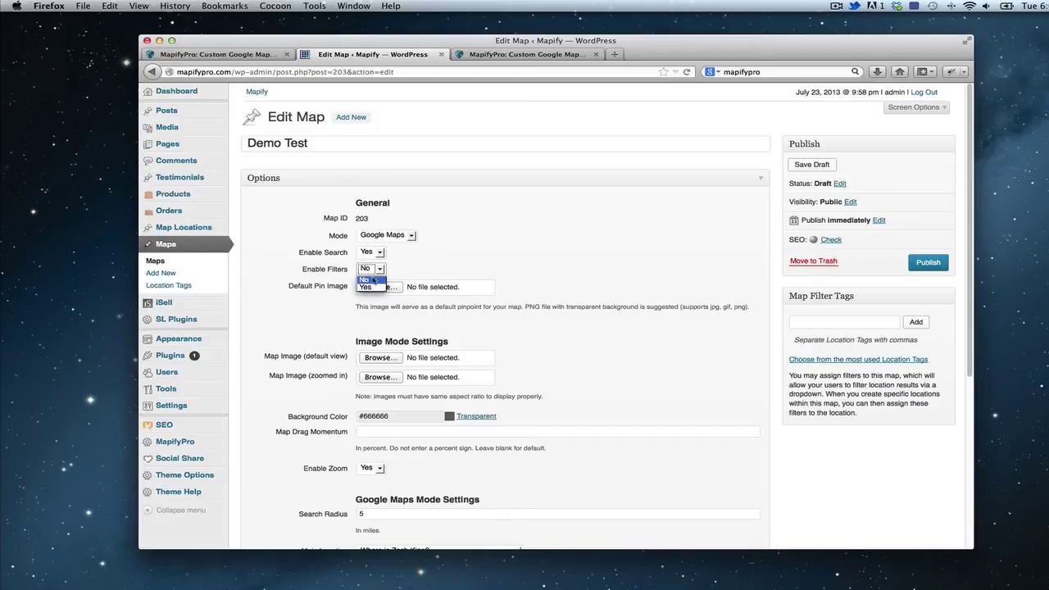
pyautogui.click(369, 287)
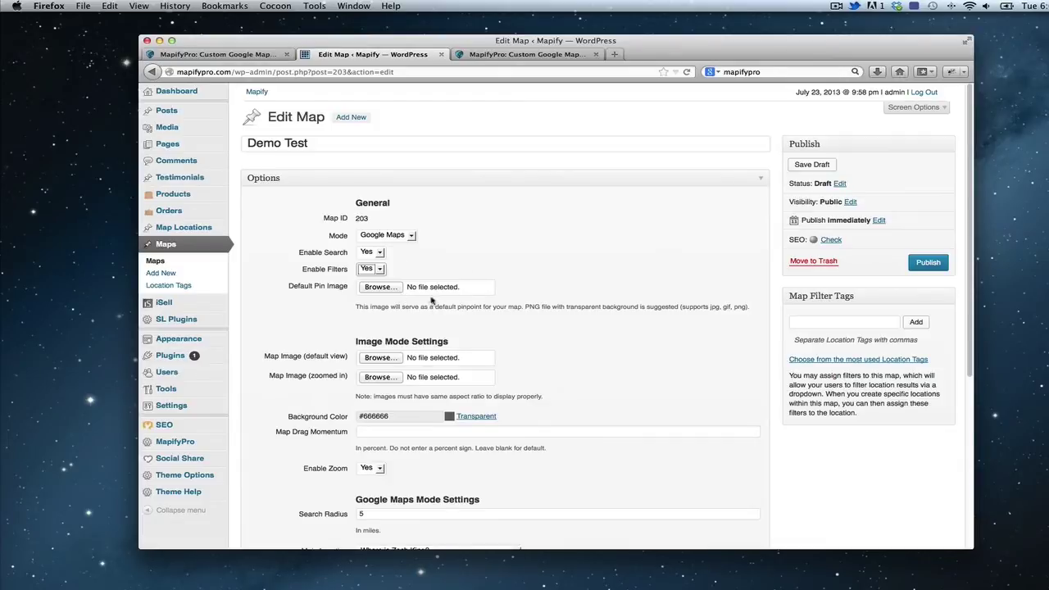
pyautogui.moveTo(194, 230)
pyautogui.scroll(-2, 500, 308)
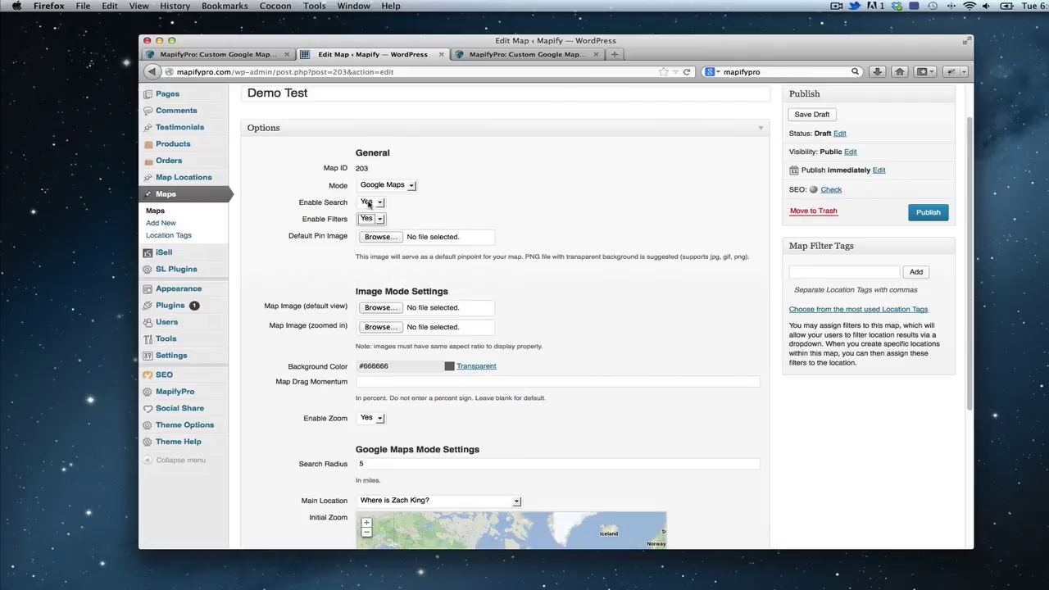
pyautogui.scroll(-3, 550, 266)
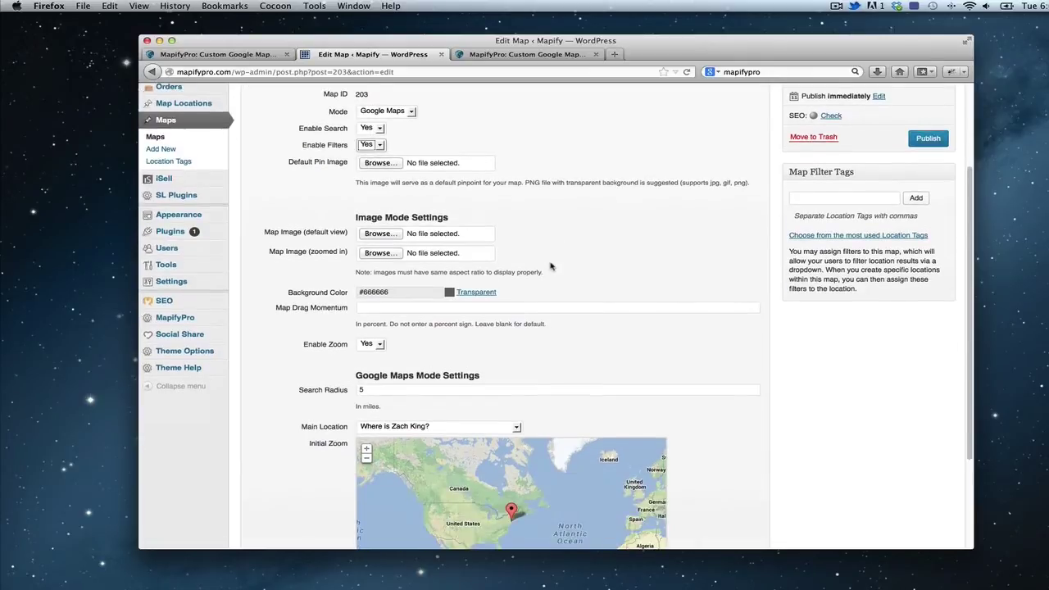
pyautogui.scroll(1, 535, 267)
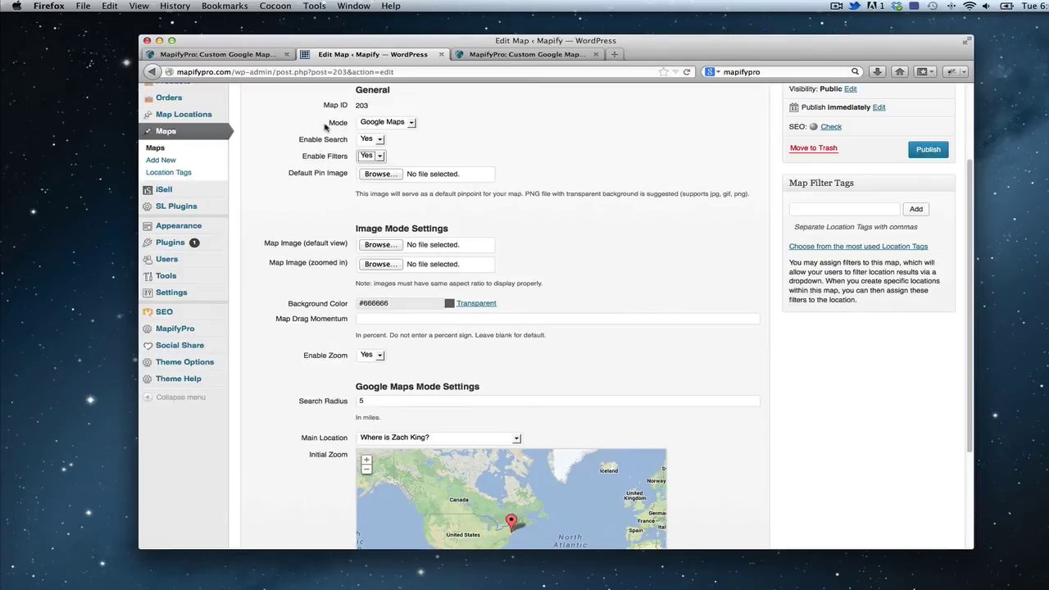
pyautogui.scroll(-3, 541, 228)
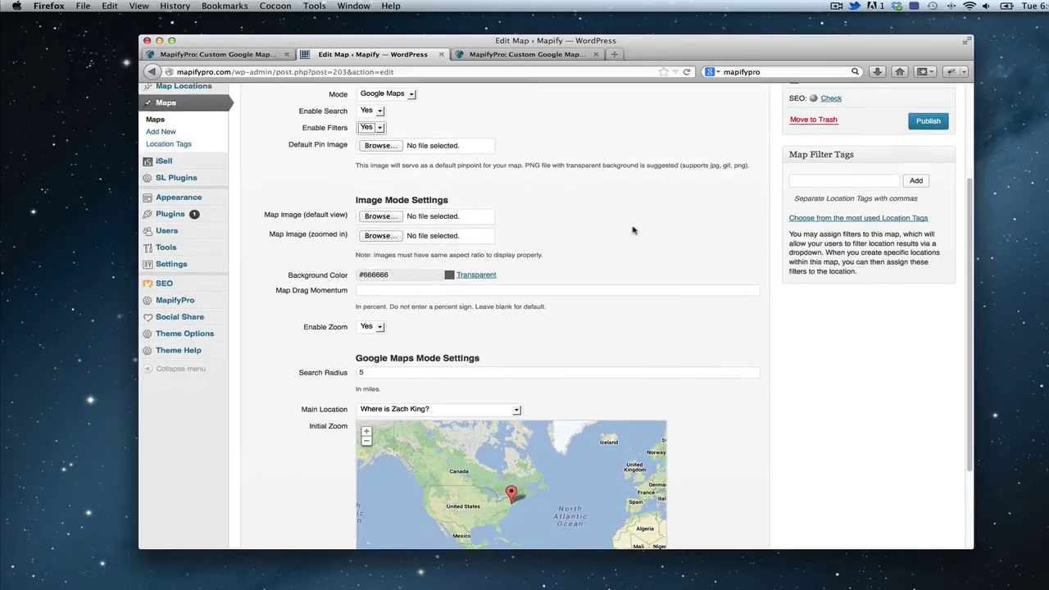
pyautogui.scroll(-1, 627, 230)
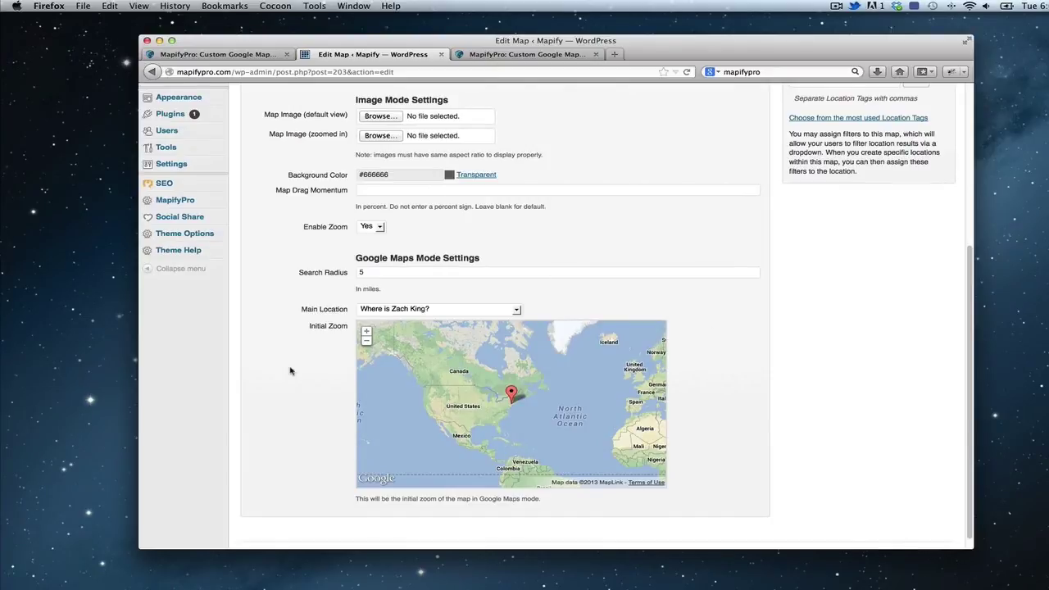
pyautogui.scroll(2, 291, 372)
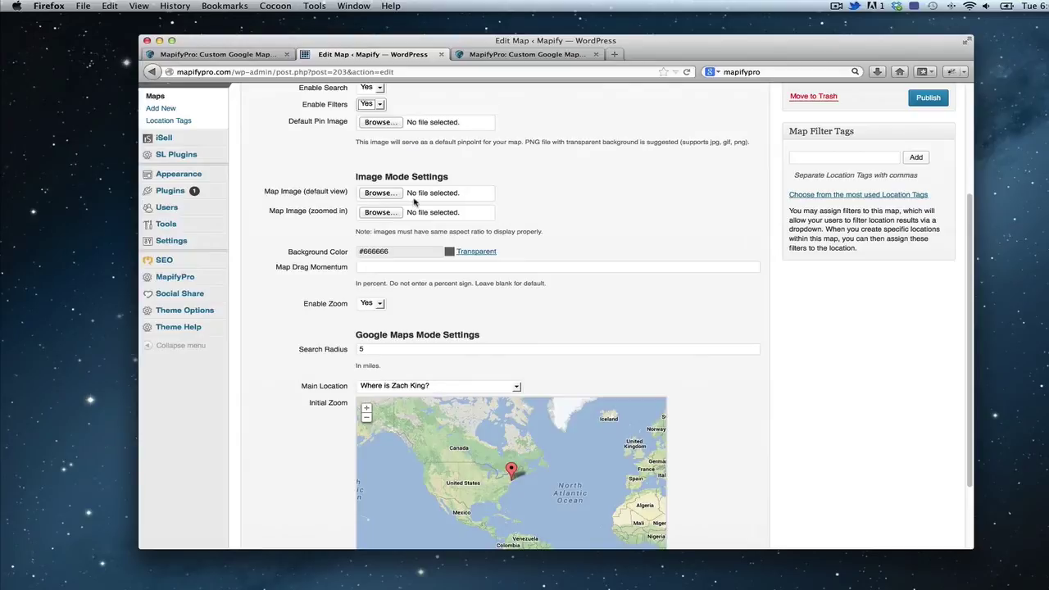
# Make the map background Transparent, note Map Drag Momentum, and bring up the Mapify demo site.
pyautogui.click(406, 250)
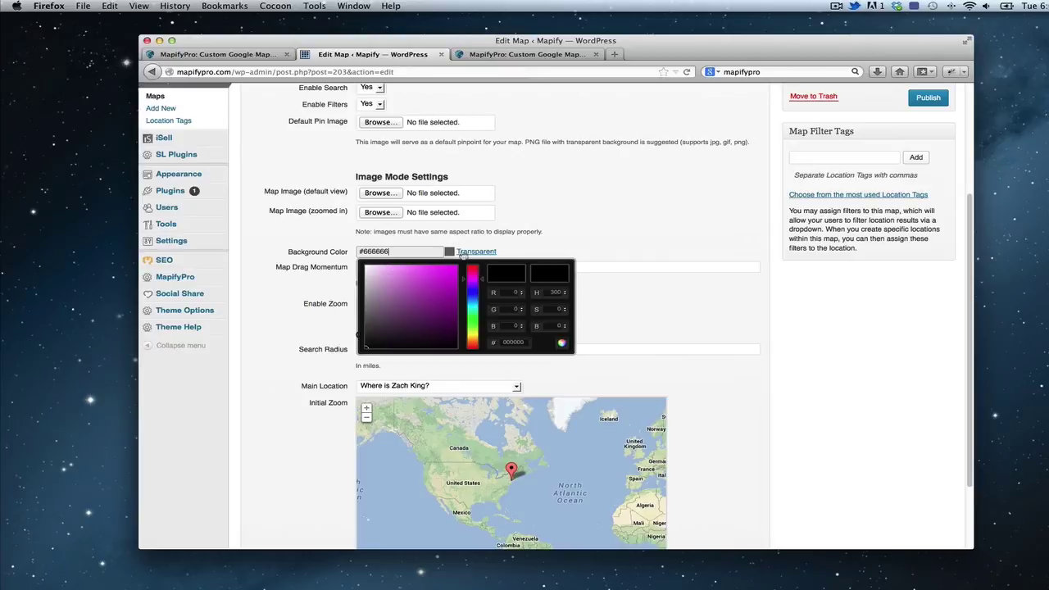
pyautogui.click(566, 228)
pyautogui.click(478, 252)
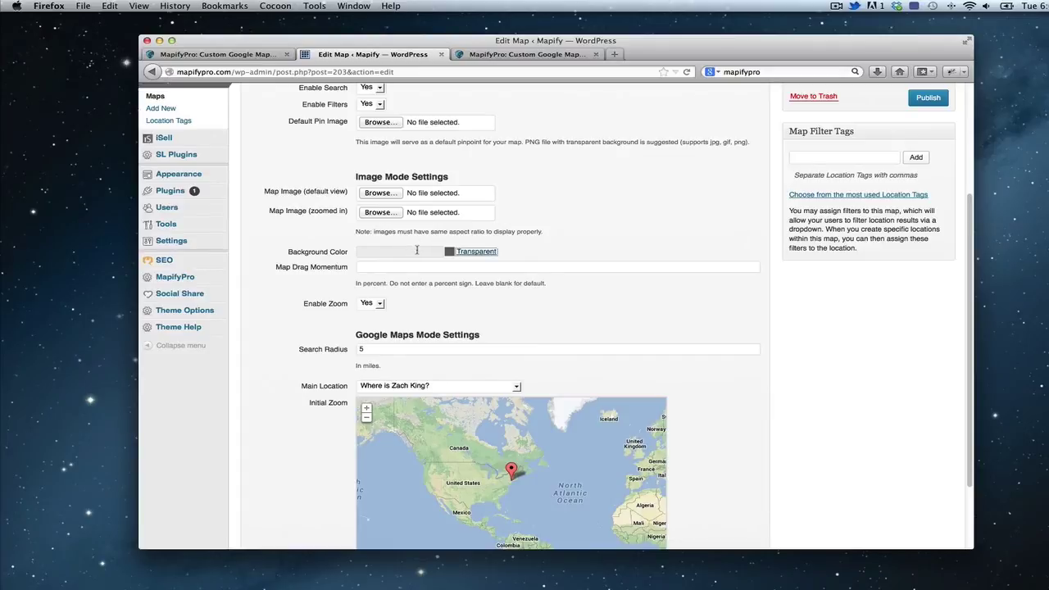
pyautogui.click(391, 268)
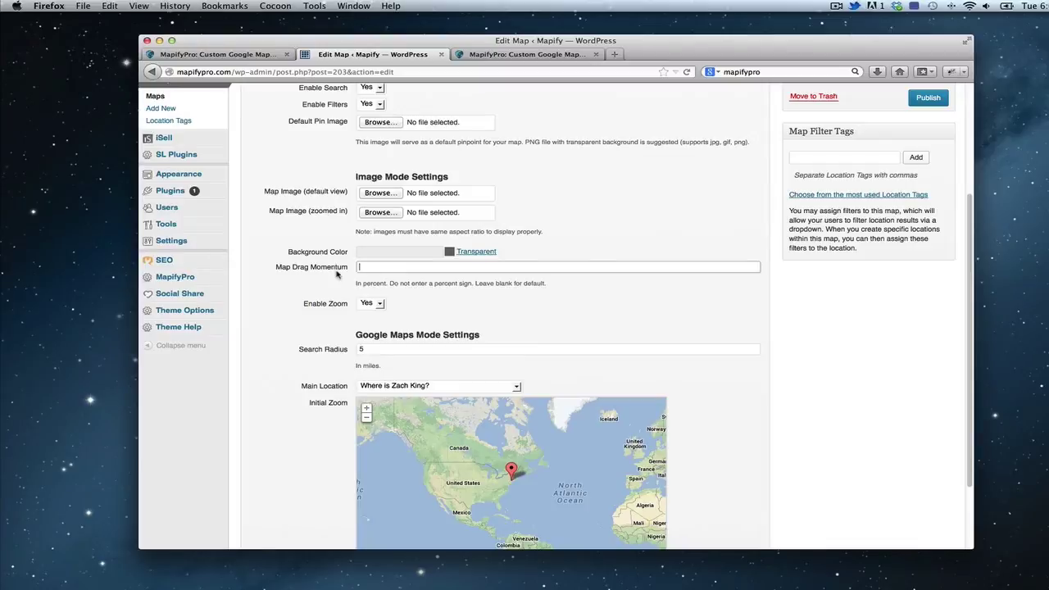
pyautogui.click(524, 54)
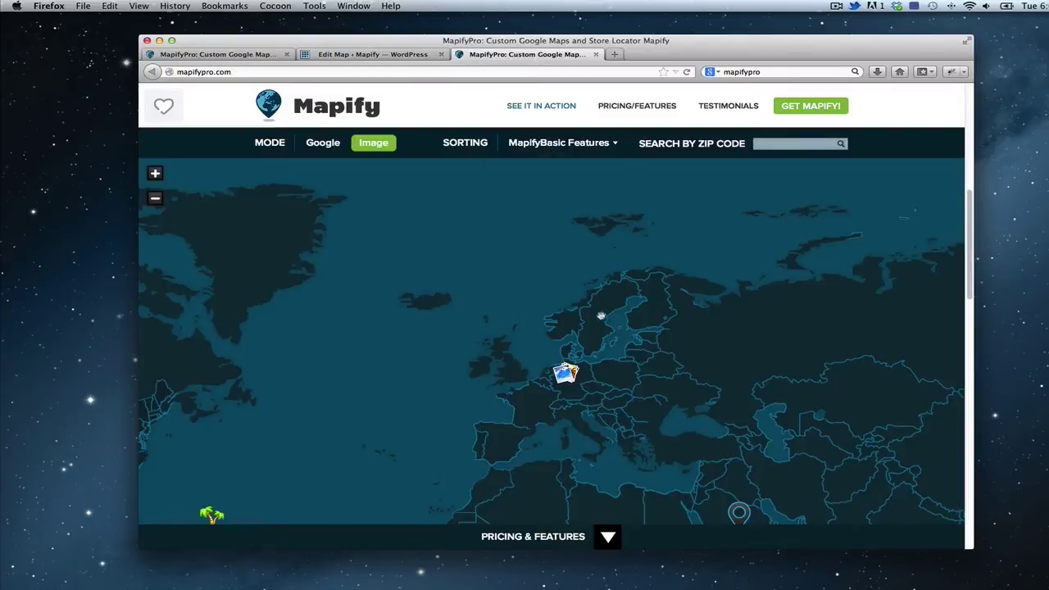
# Pan the demo site's image-mode world map to bring North America into view.
pyautogui.moveTo(575, 306); pyautogui.dragTo(468, 295)
pyautogui.moveTo(411, 320); pyautogui.dragTo(498, 295)
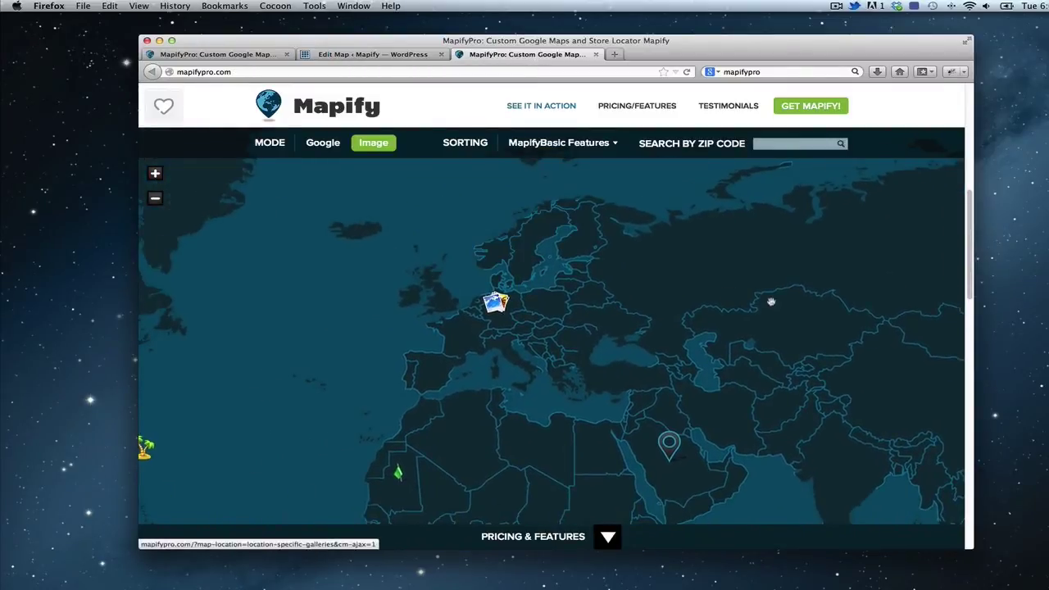
pyautogui.moveTo(772, 302); pyautogui.dragTo(603, 320)
pyautogui.moveTo(390, 394); pyautogui.dragTo(425, 377)
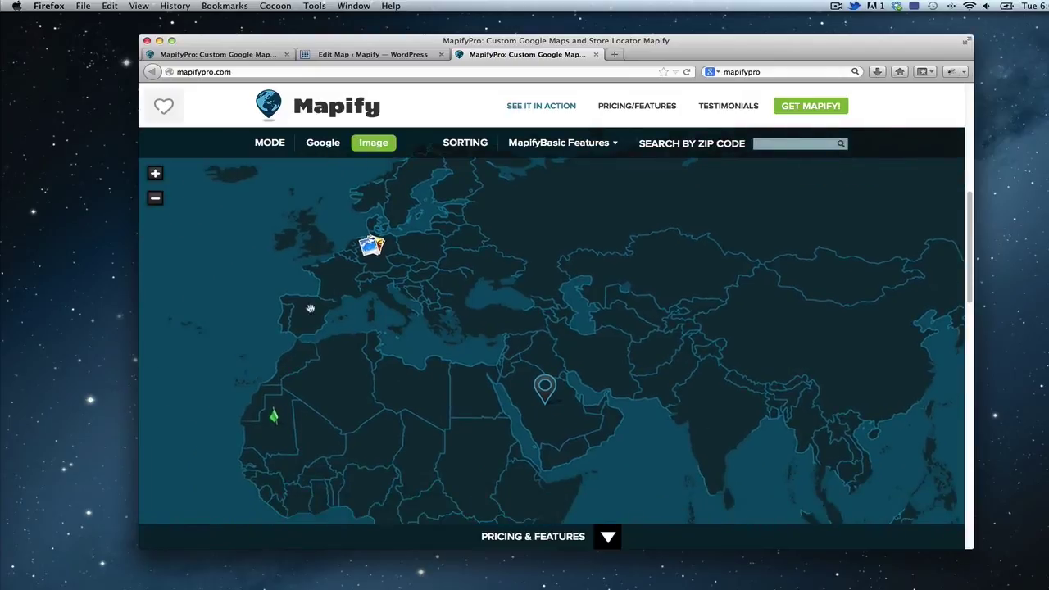
pyautogui.moveTo(310, 309)
pyautogui.mouseDown()
pyautogui.moveTo(378, 288)
pyautogui.moveTo(517, 383)
pyautogui.mouseUp()
pyautogui.moveTo(286, 391); pyautogui.dragTo(432, 363)
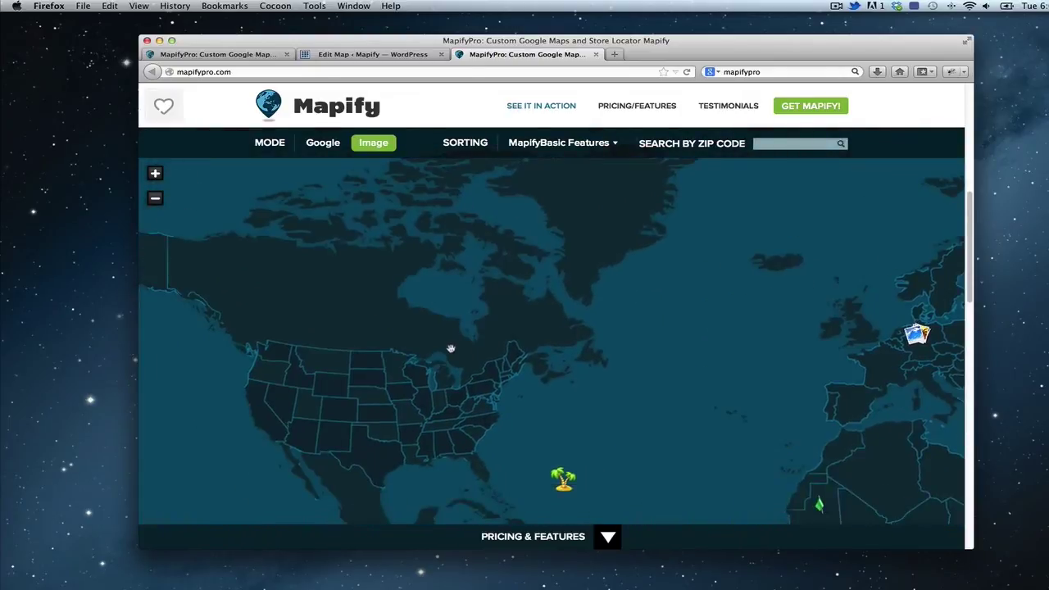
# Keep zoom enabled in the Demo Test map settings.
pyautogui.click(383, 54)
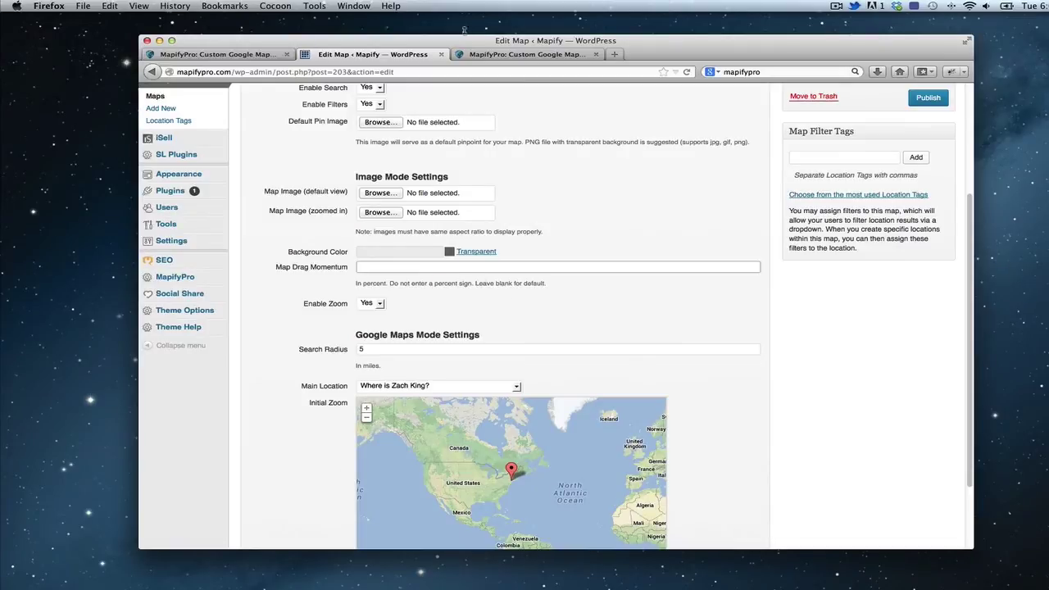
pyautogui.click(516, 54)
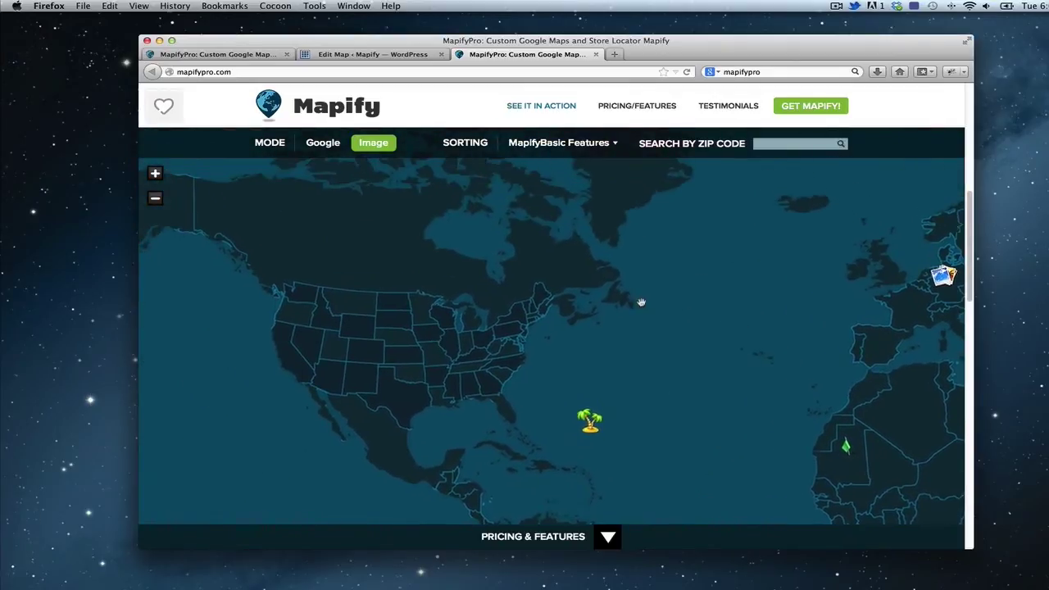
pyautogui.click(385, 54)
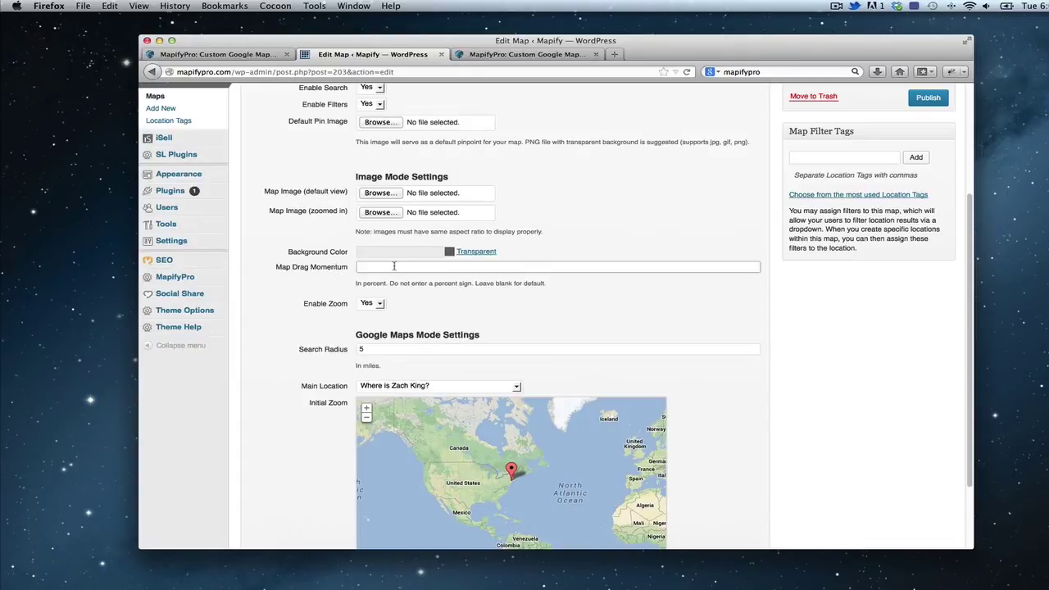
pyautogui.click(380, 304)
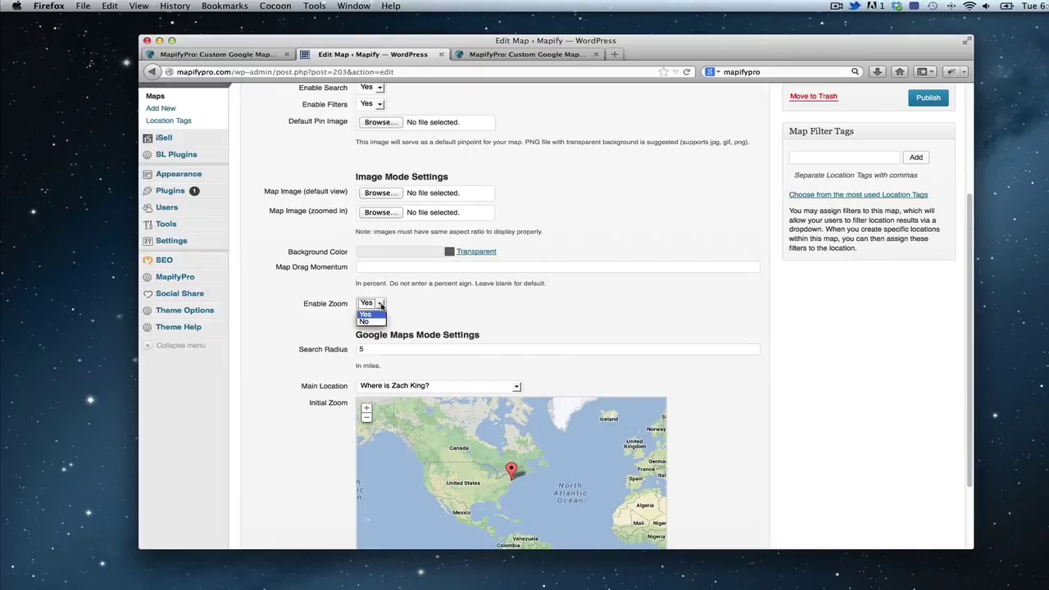
pyautogui.click(381, 305)
# Zoom the demo site's image-mode world map out, in, and back out.
pyautogui.click(518, 55)
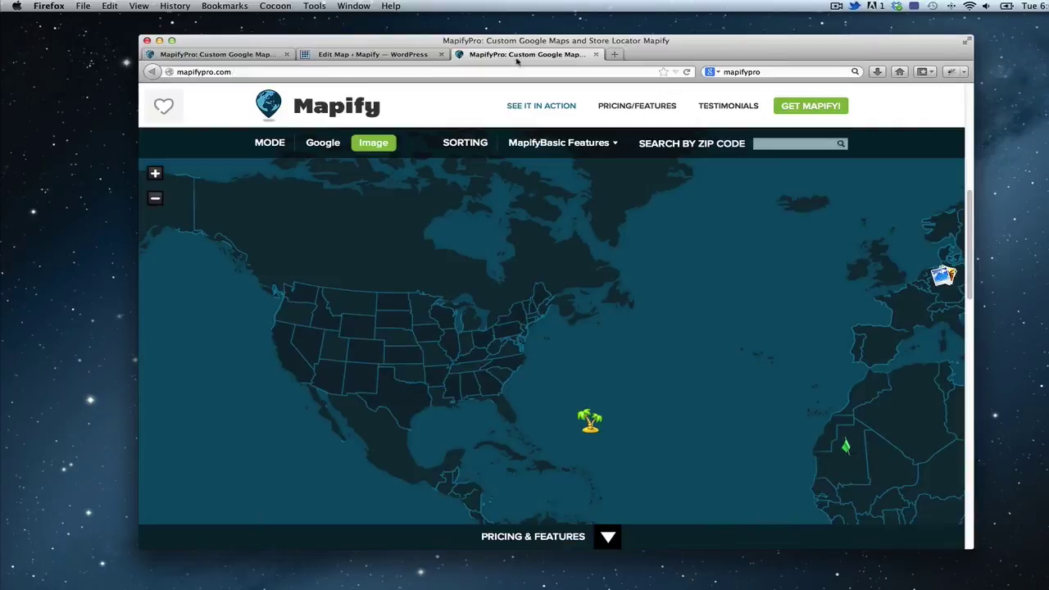
pyautogui.click(155, 199)
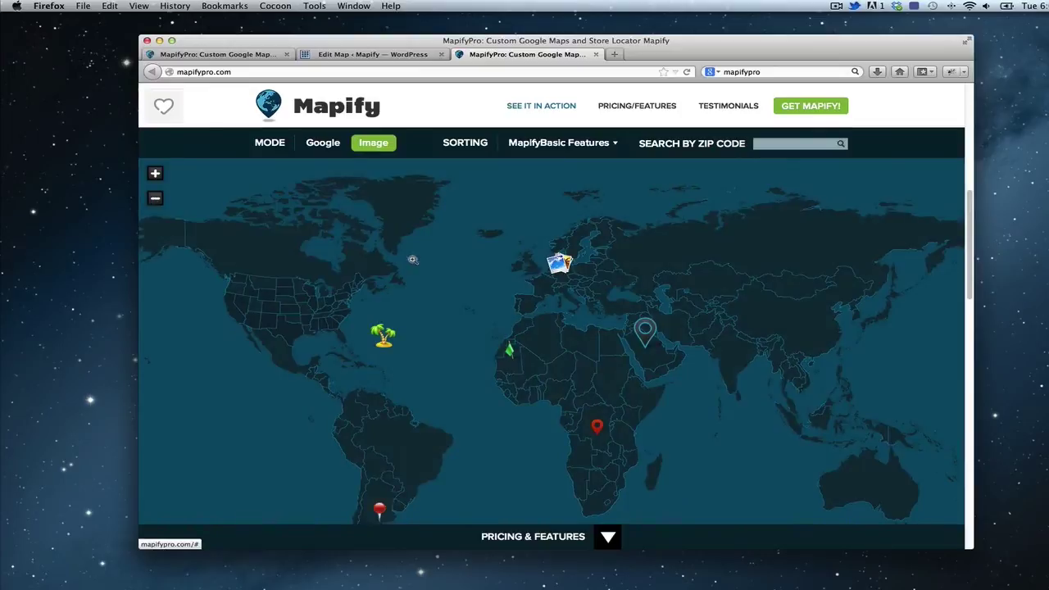
pyautogui.moveTo(510, 349)
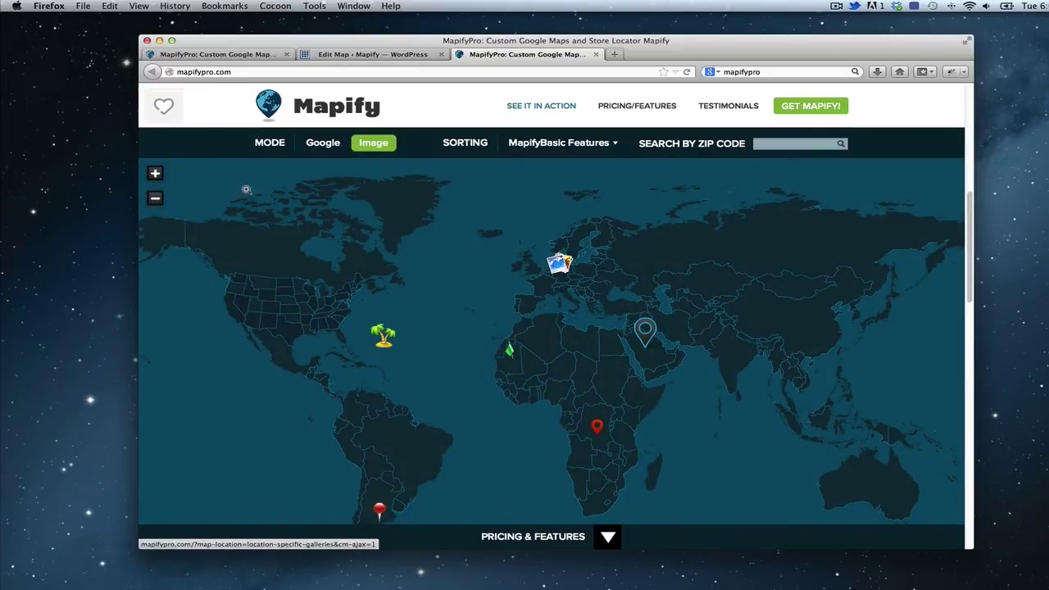
pyautogui.click(155, 173)
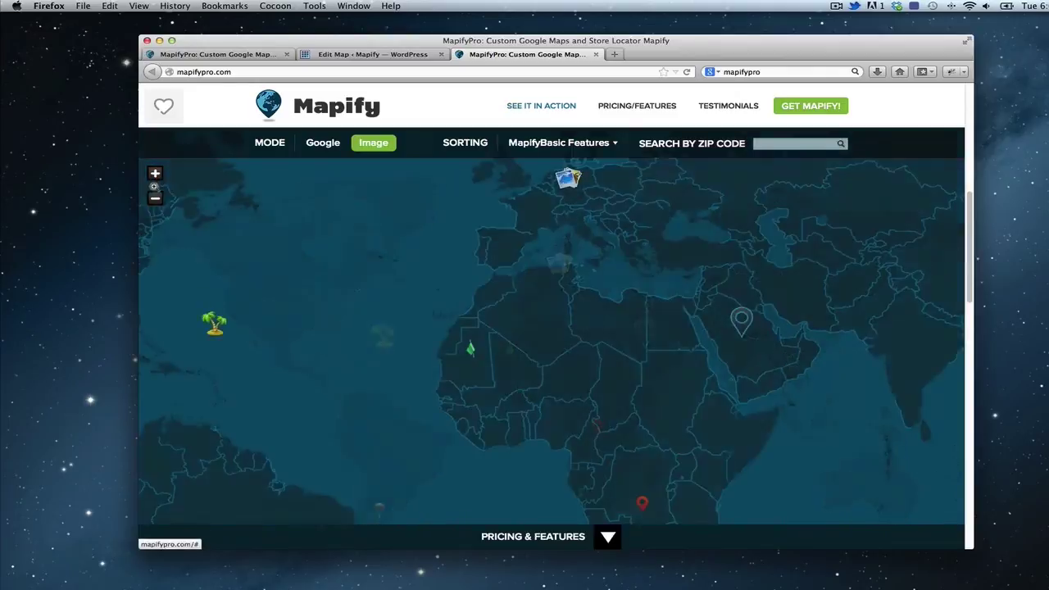
pyautogui.click(155, 197)
pyautogui.moveTo(510, 356)
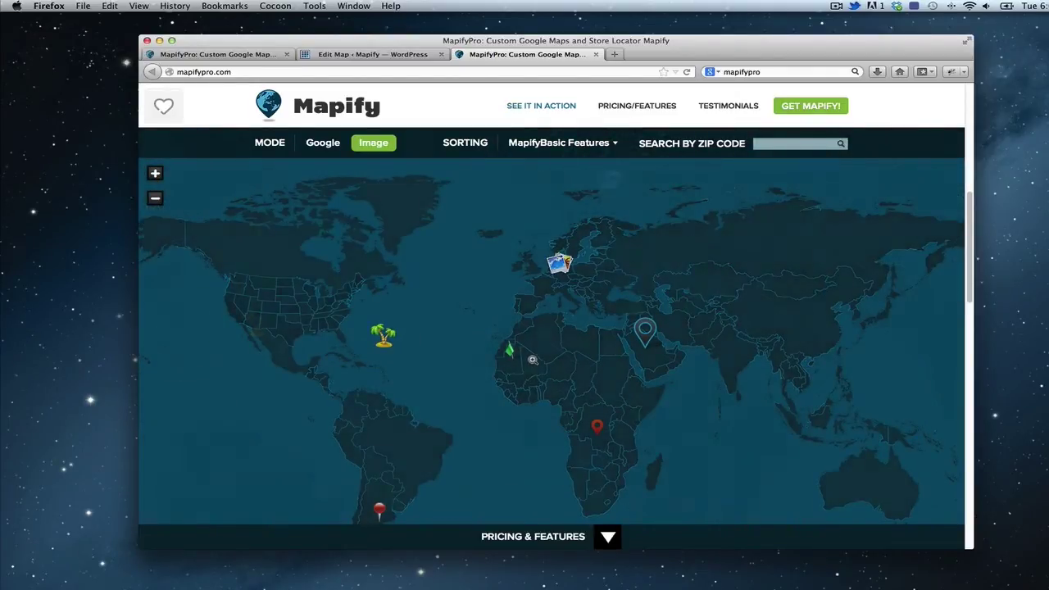
pyautogui.scroll(1, 516, 352)
# Change the Google Maps Search Radius to 50 miles.
pyautogui.click(389, 55)
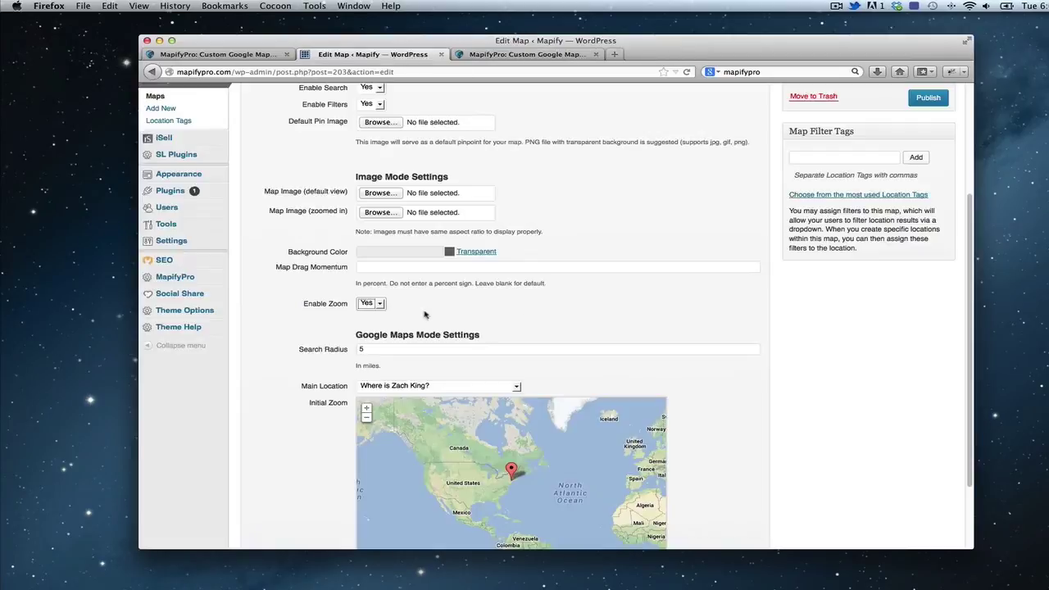
pyautogui.scroll(-2, 512, 320)
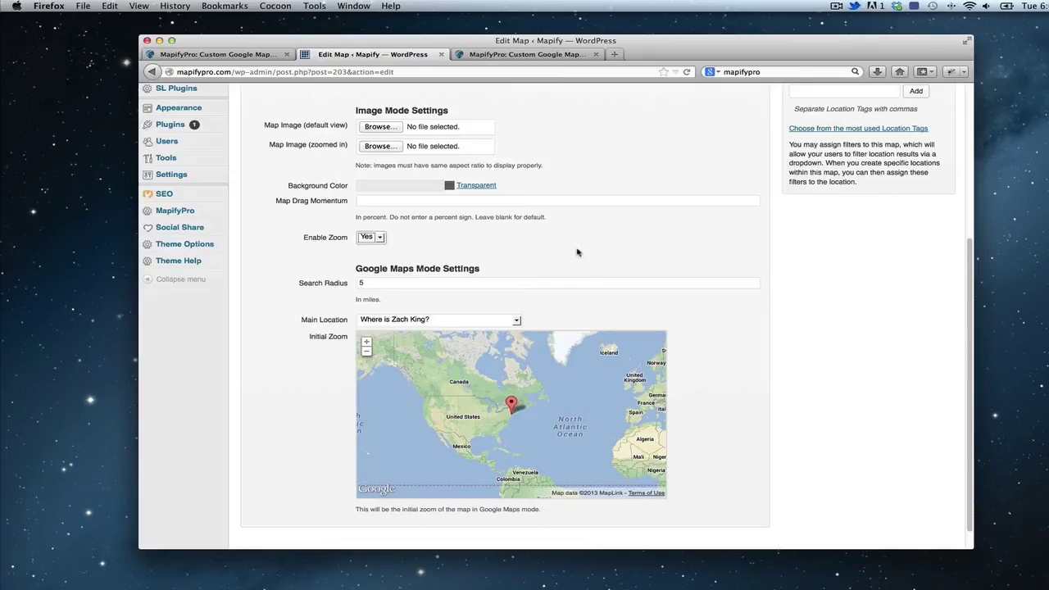
pyautogui.scroll(-1, 576, 252)
pyautogui.click(349, 258)
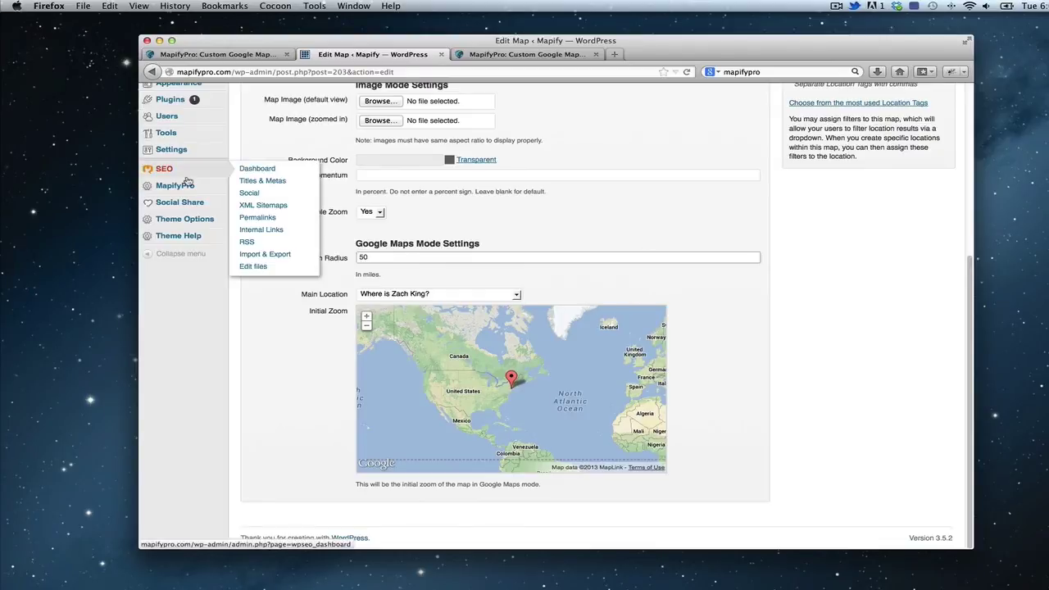
pyautogui.moveTo(152, 104)
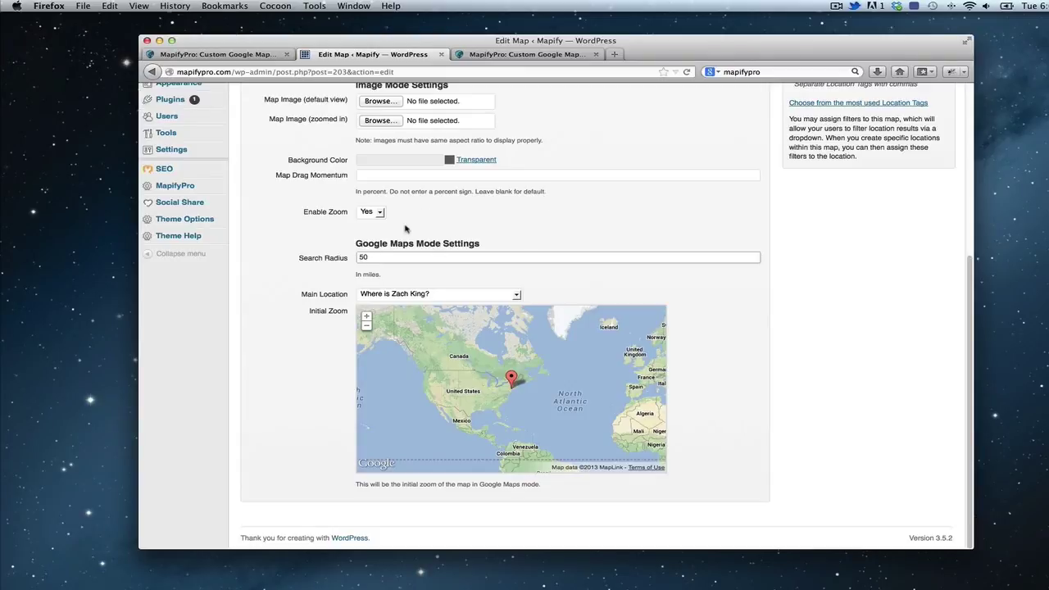
pyautogui.doubleClick(358, 257)
pyautogui.click(321, 349)
pyautogui.click(443, 295)
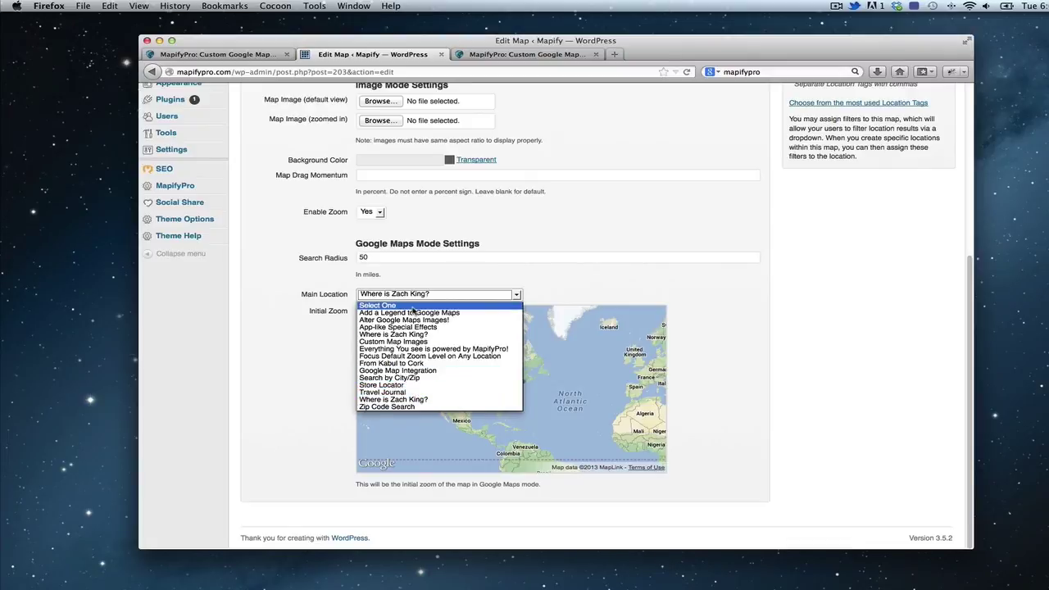
# Keep 'Where is Zach King?' as Main Location and view the demo's Google map with All categories.
pyautogui.click(407, 399)
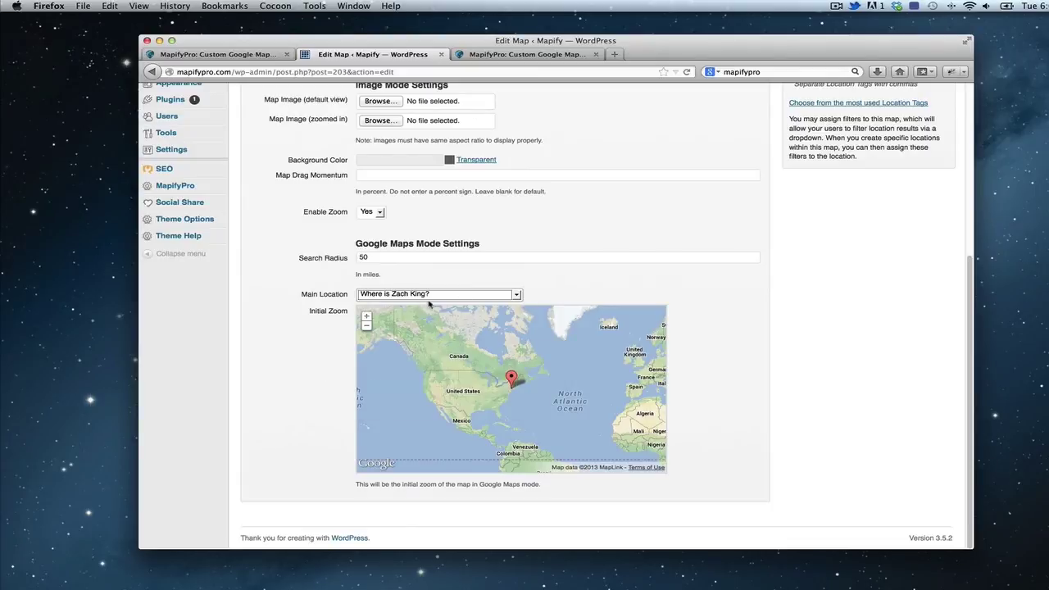
pyautogui.click(529, 54)
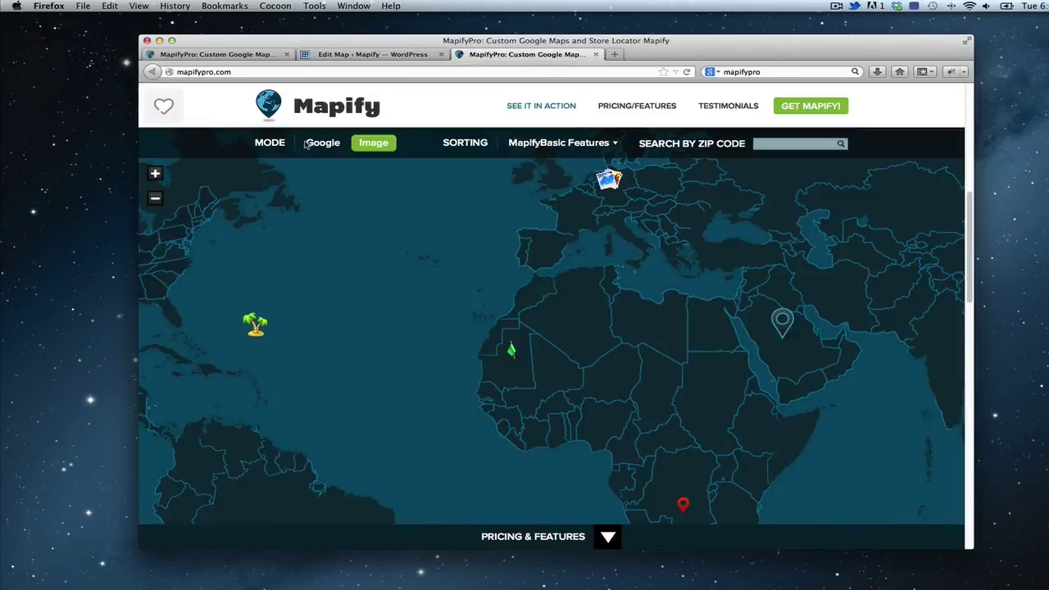
pyautogui.click(322, 142)
pyautogui.click(615, 144)
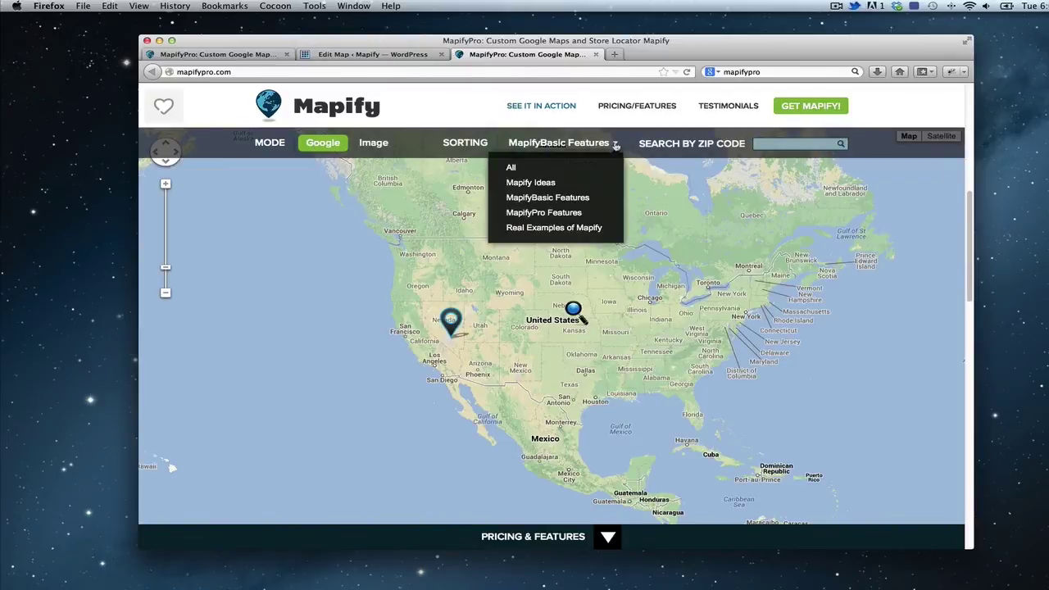
pyautogui.click(511, 169)
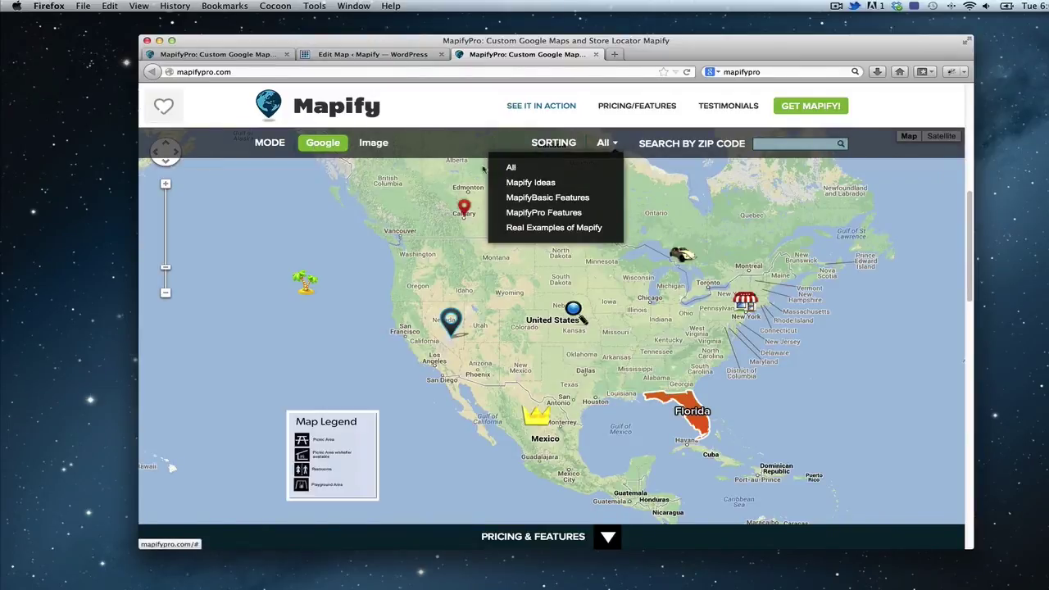
pyautogui.moveTo(534, 412)
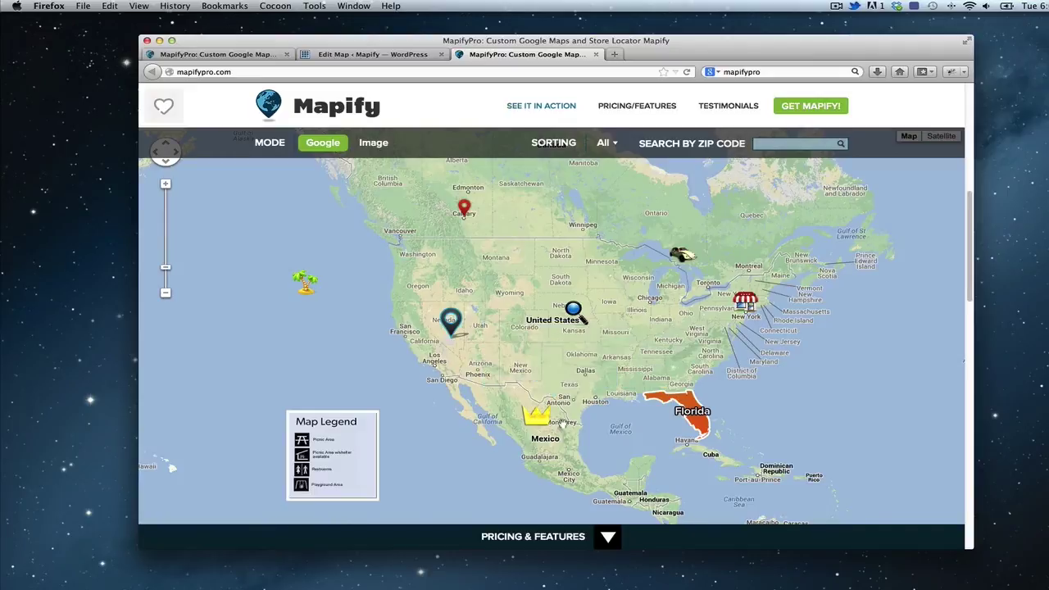
pyautogui.click(383, 55)
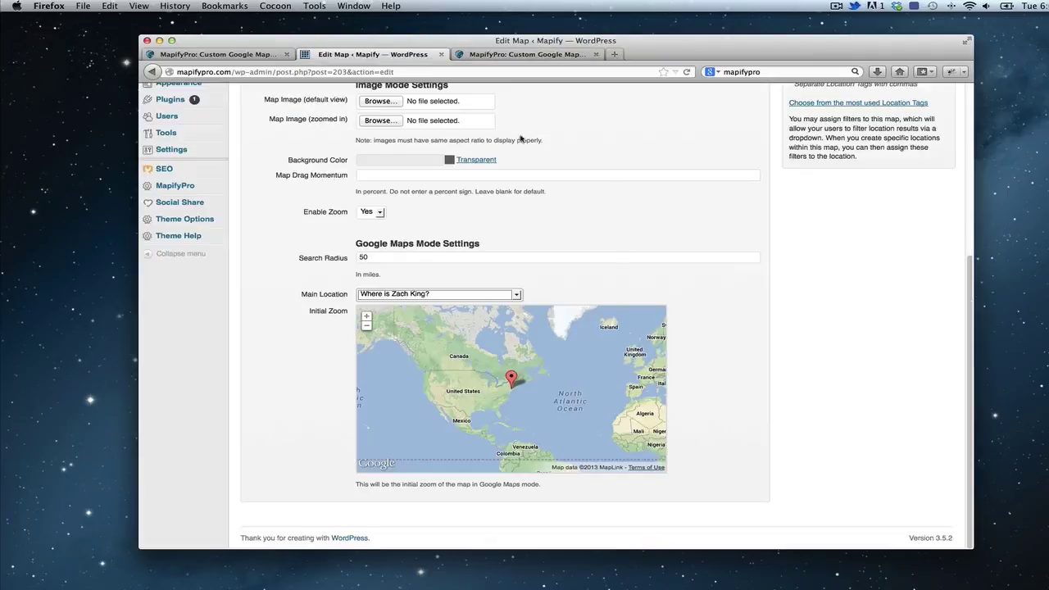
# Try closer Initial Zoom levels around New York, then zoom back out to frame North America.
pyautogui.click(509, 55)
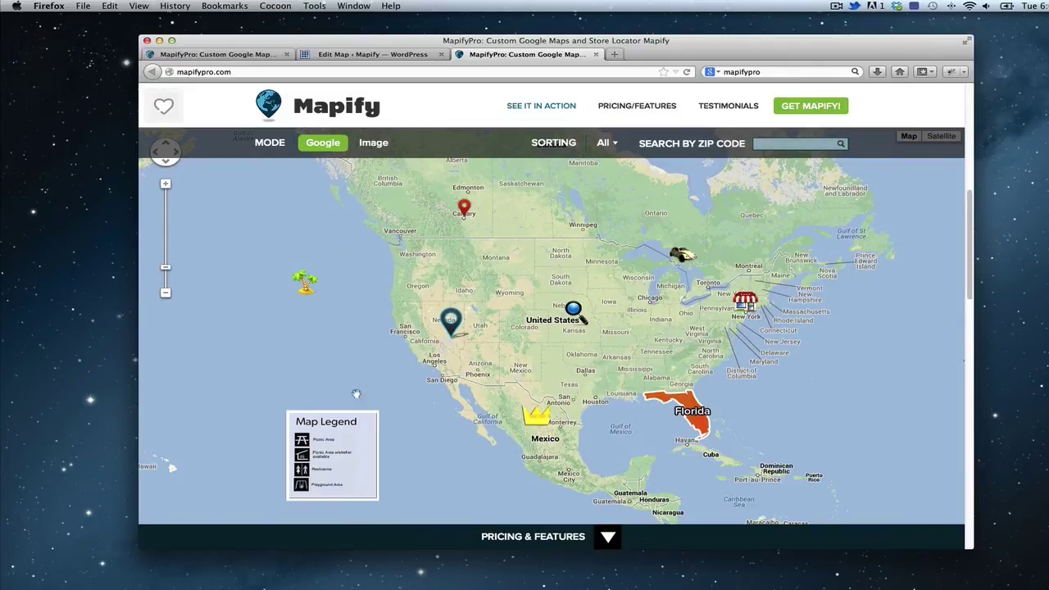
pyautogui.click(370, 54)
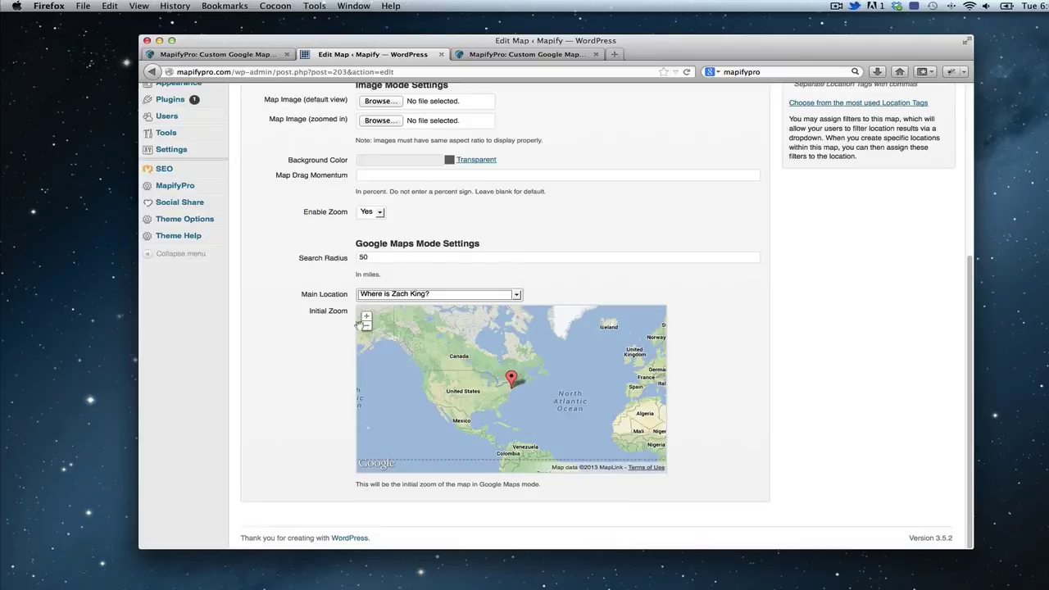
pyautogui.click(366, 318)
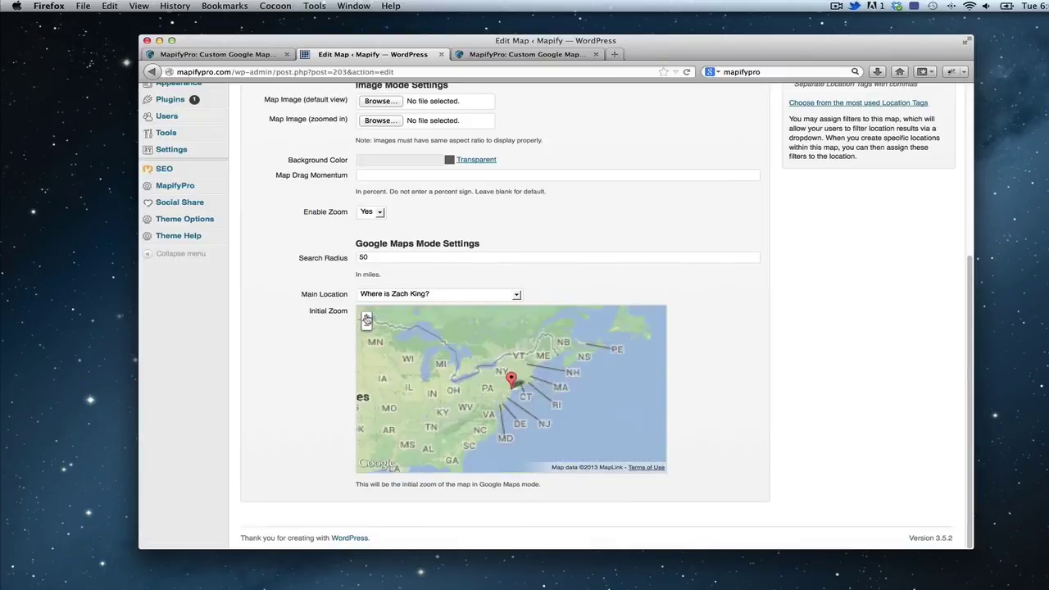
pyautogui.moveTo(449, 365); pyautogui.dragTo(569, 357)
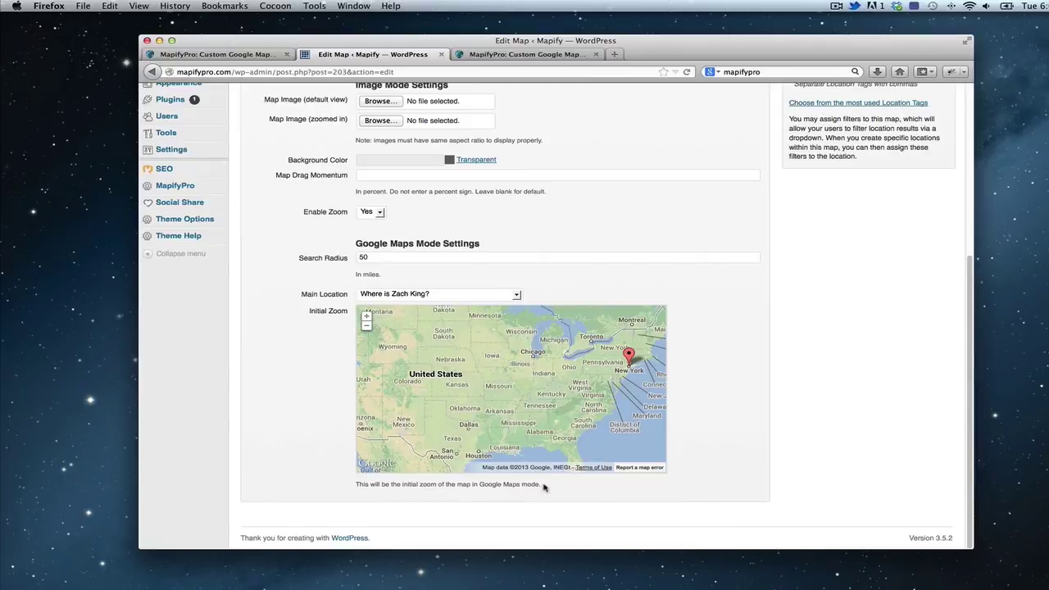
pyautogui.click(366, 319)
pyautogui.click(366, 319)
pyautogui.click(366, 319)
pyautogui.click(366, 320)
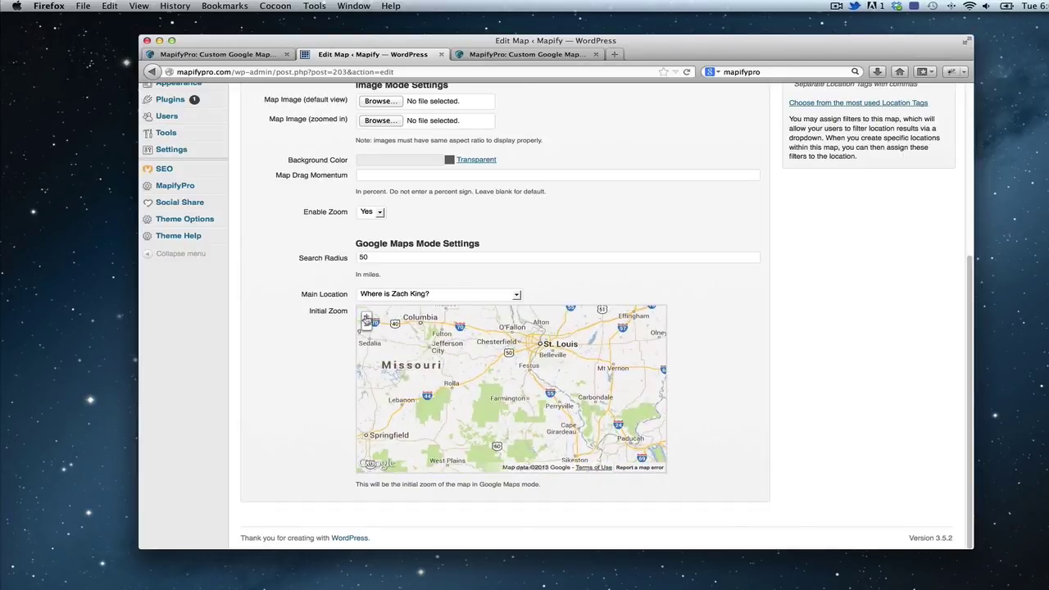
pyautogui.click(367, 327)
pyautogui.click(367, 327)
pyautogui.click(367, 327)
pyautogui.click(367, 326)
pyautogui.click(367, 327)
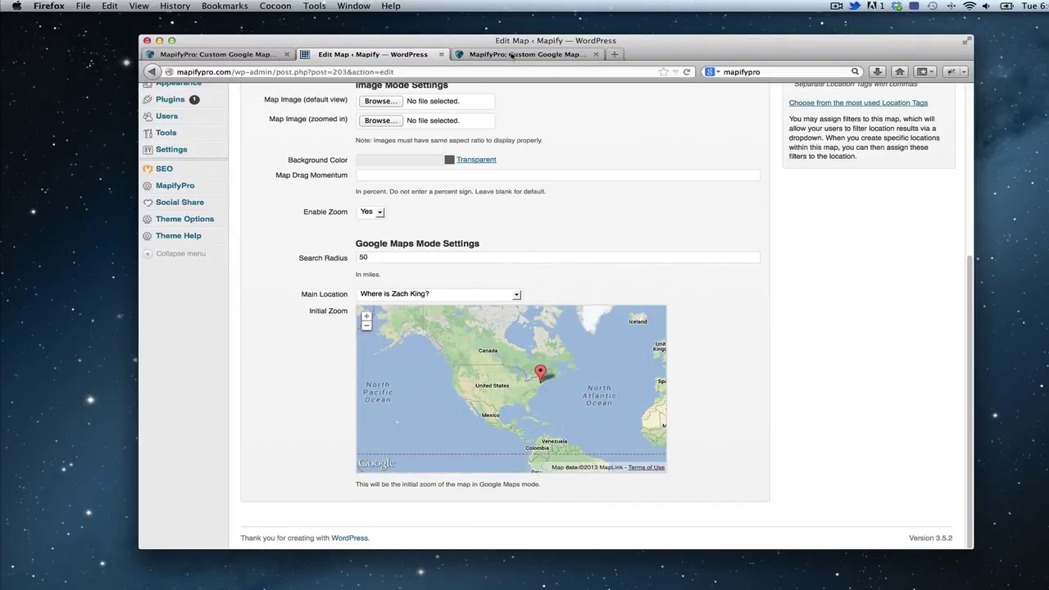
pyautogui.scroll(5, 751, 330)
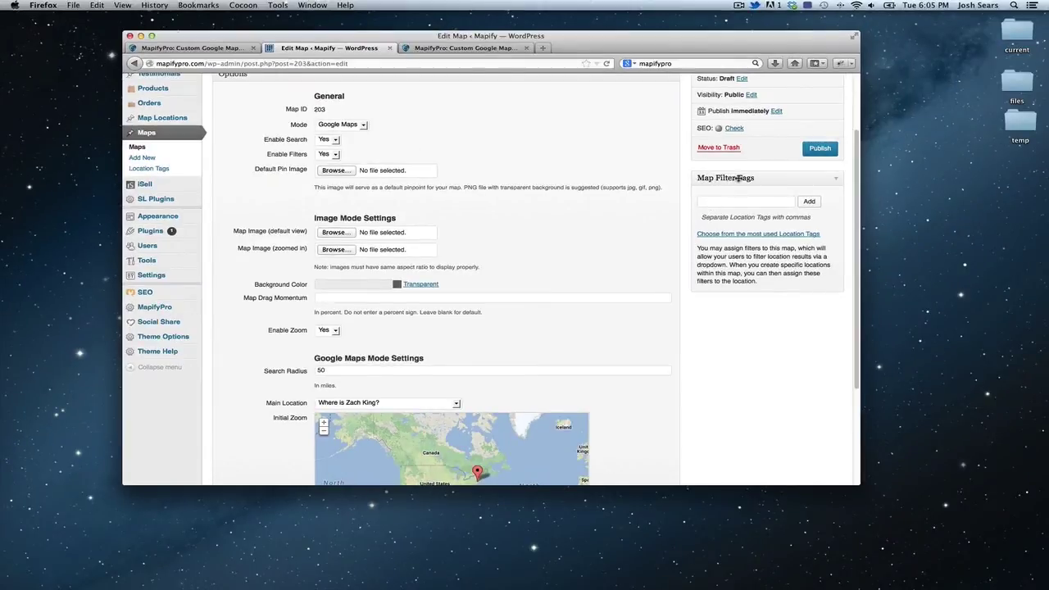
# Add 'Cincinnati' as a Map Filter Tag and bring up the Mapify demo site.
pyautogui.click(731, 205)
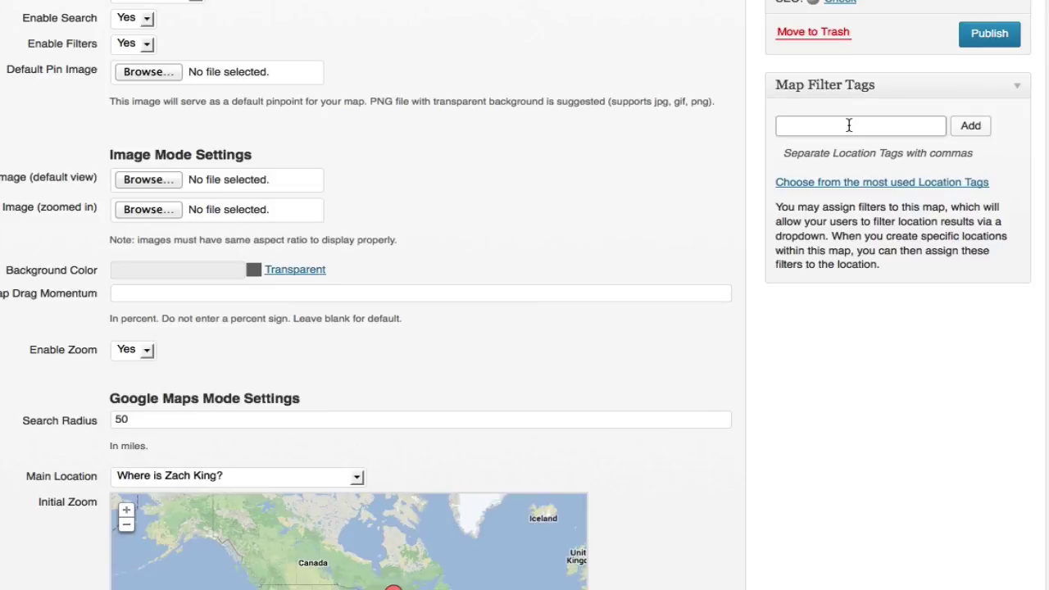
pyautogui.write('Cincinnati')
pyautogui.click(983, 128)
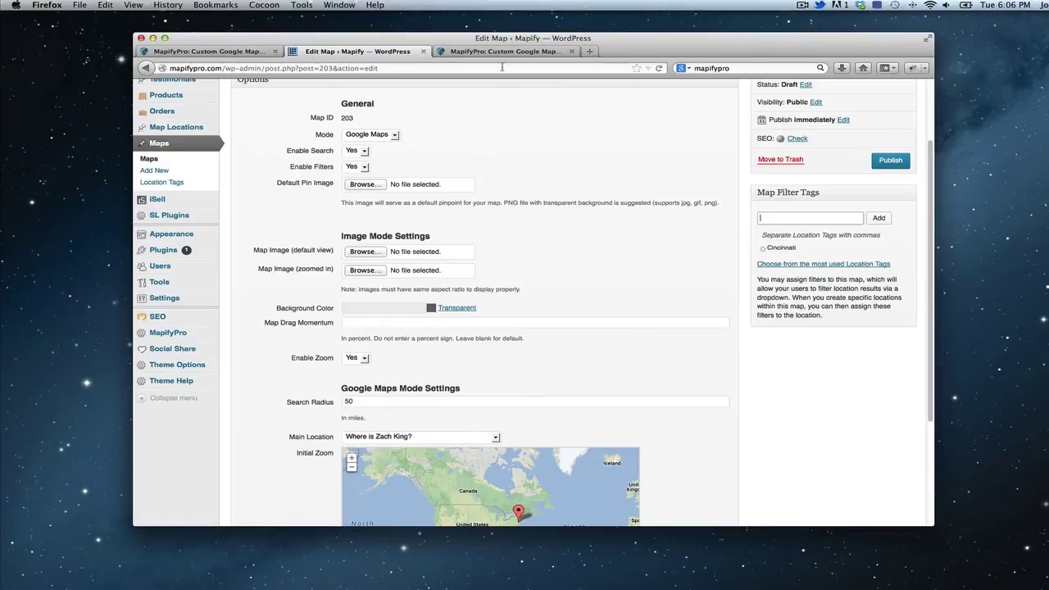
pyautogui.click(505, 51)
# Filter the Mapify demo map through the Sorting list to Mapify Ideas, then MapifyBasic Features.
pyautogui.click(589, 138)
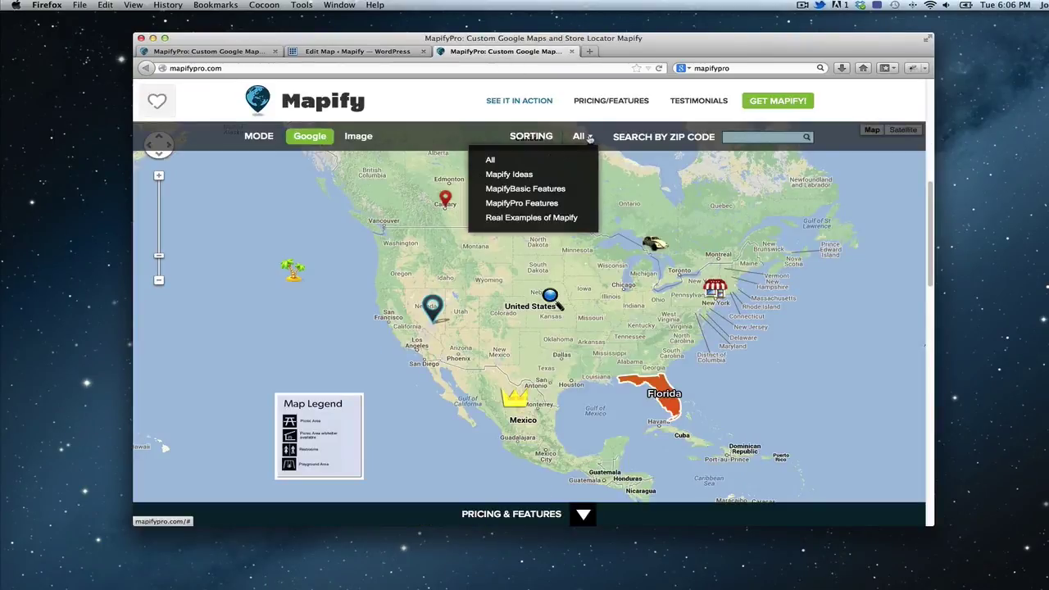
pyautogui.click(577, 139)
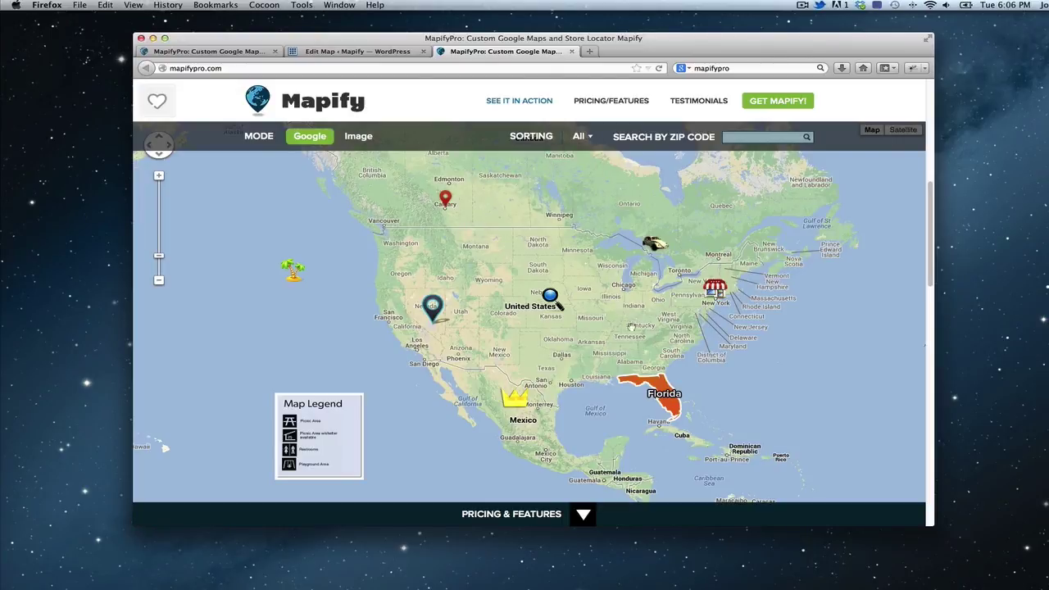
pyautogui.moveTo(598, 293)
pyautogui.click(351, 52)
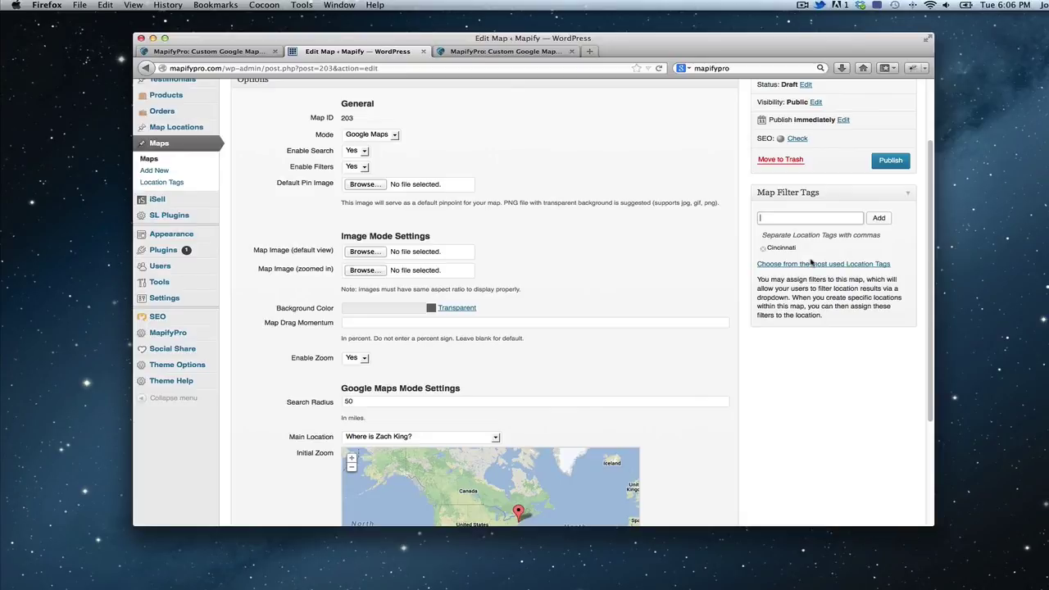
pyautogui.click(521, 51)
pyautogui.click(582, 137)
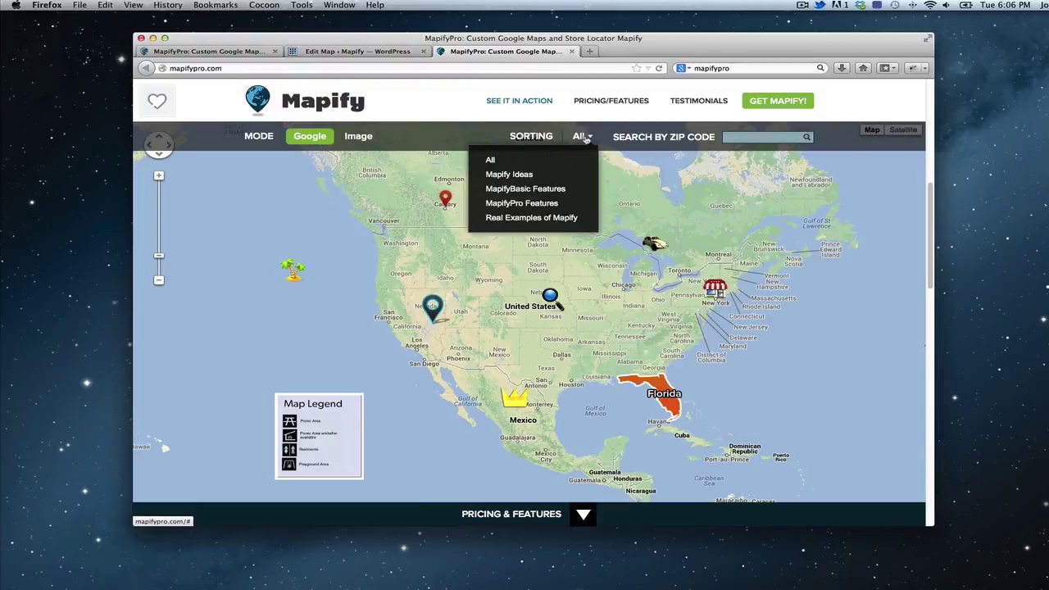
pyautogui.click(518, 178)
pyautogui.click(517, 189)
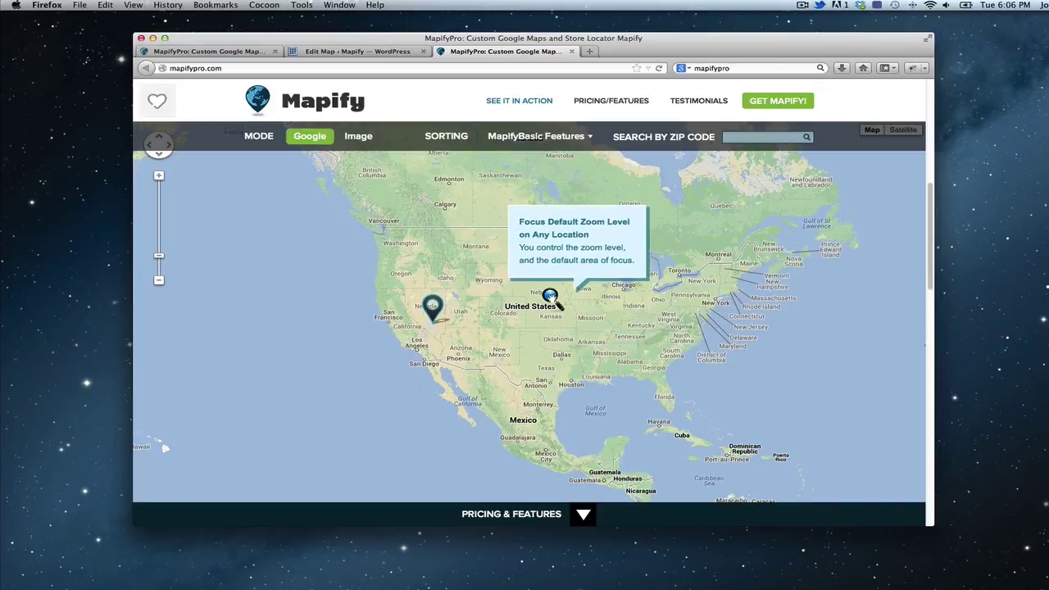
# Go back to the Demo Test Edit Map page in WordPress and look over it.
pyautogui.moveTo(559, 141)
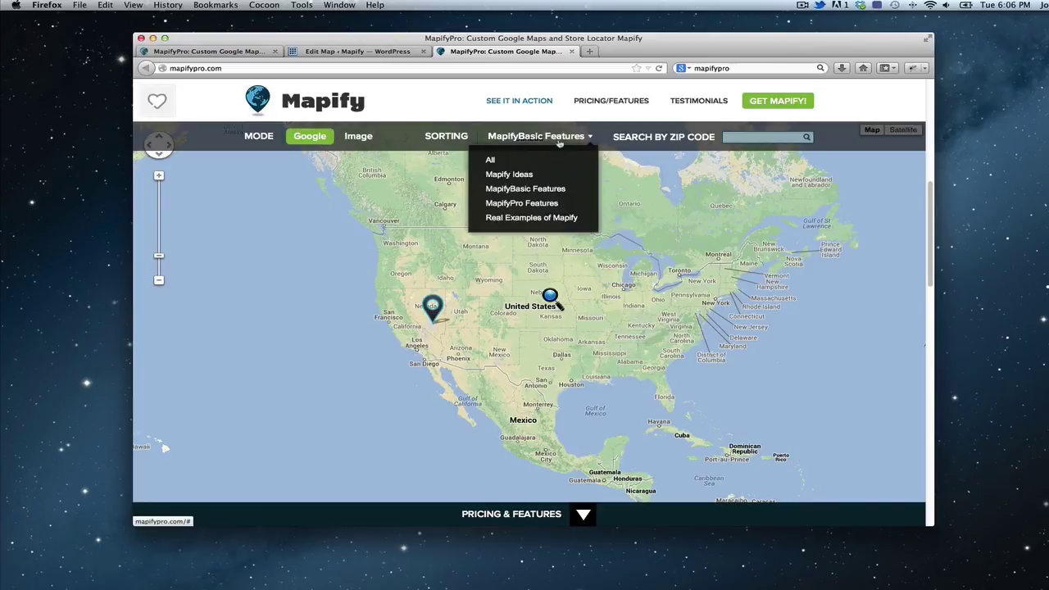
pyautogui.click(357, 51)
pyautogui.scroll(-1, 750, 312)
pyautogui.scroll(-3, 750, 312)
pyautogui.scroll(5, 750, 312)
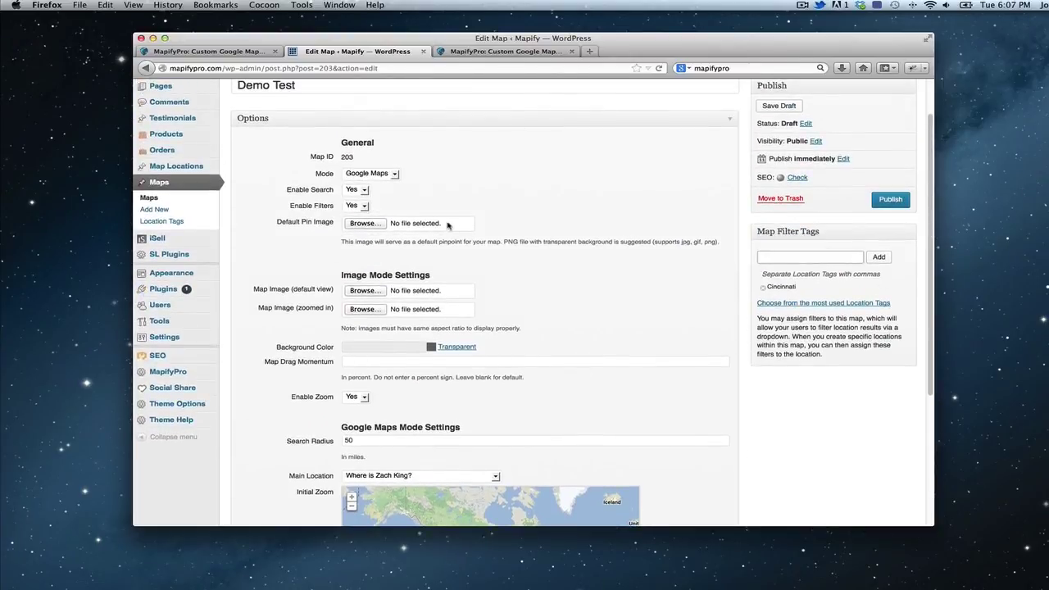
pyautogui.scroll(2, 606, 293)
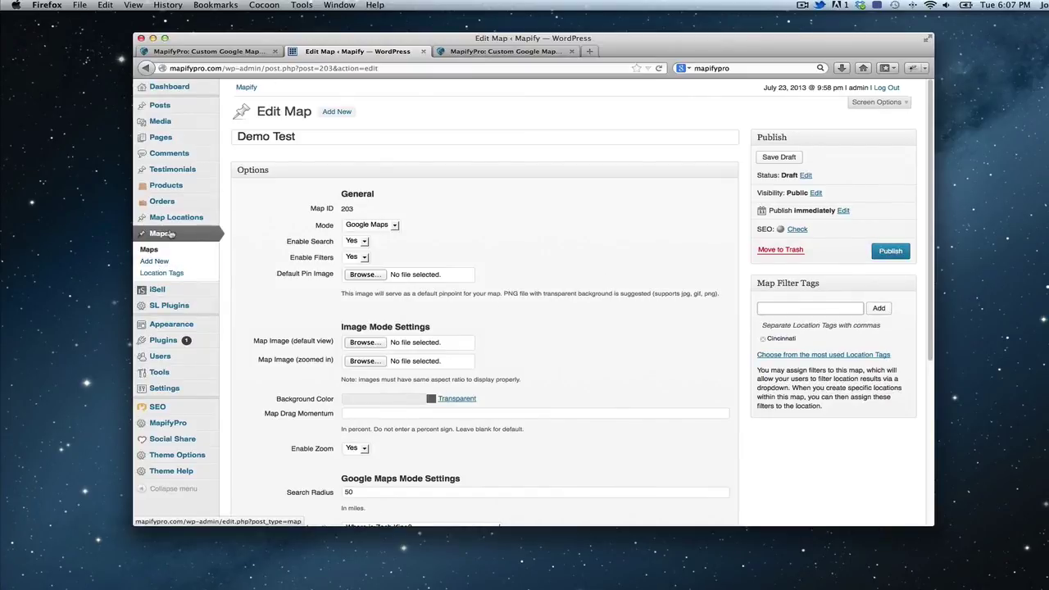
pyautogui.moveTo(183, 215)
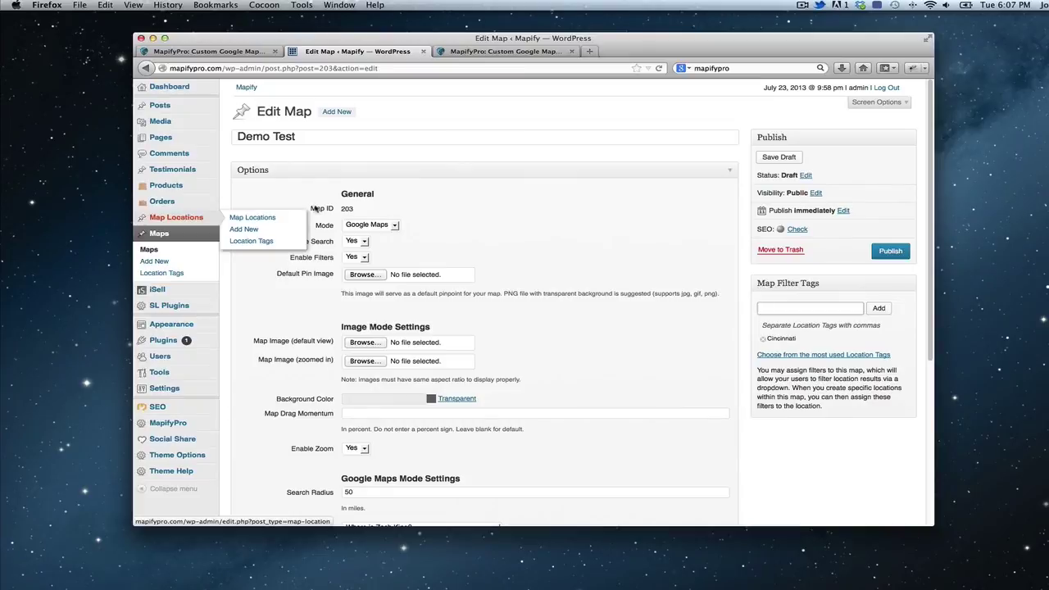